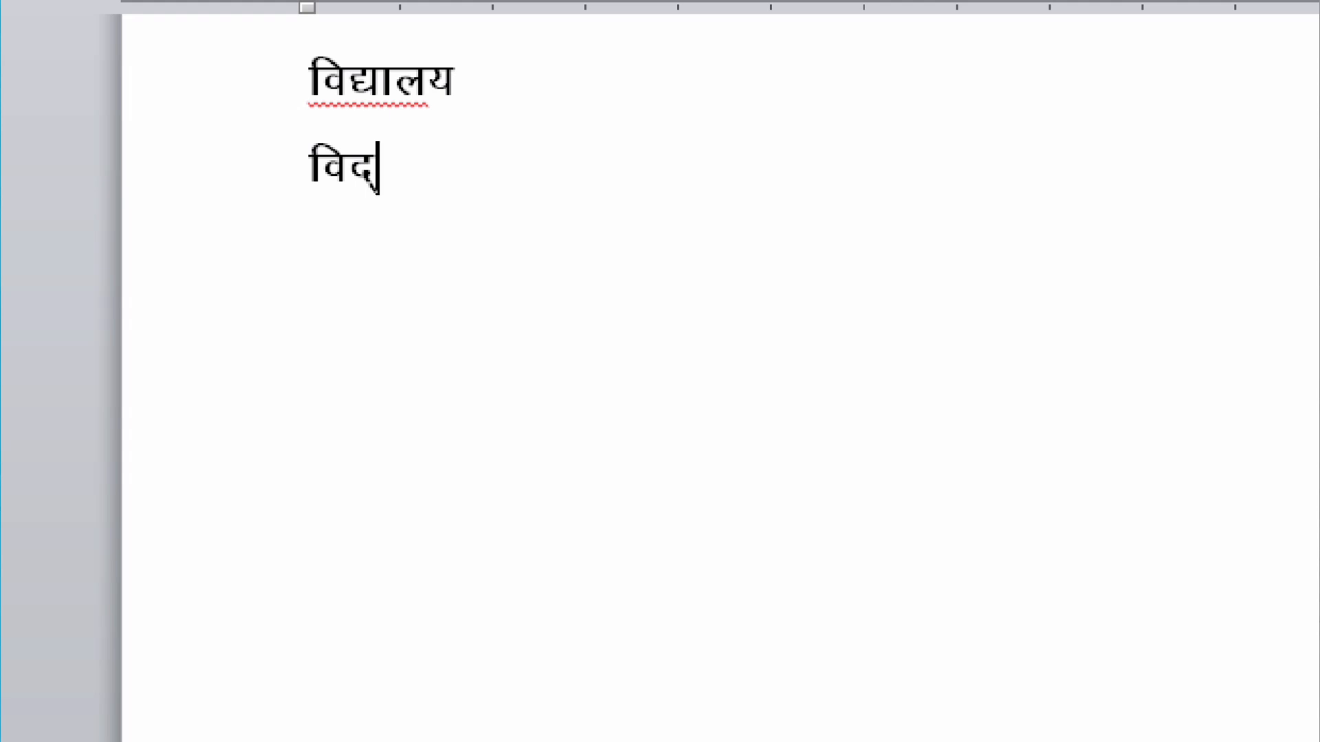
# - Continue the unfinished Hindi word on the second line, below विद्यालय, by adding लाय
pyautogui.write('लाय')
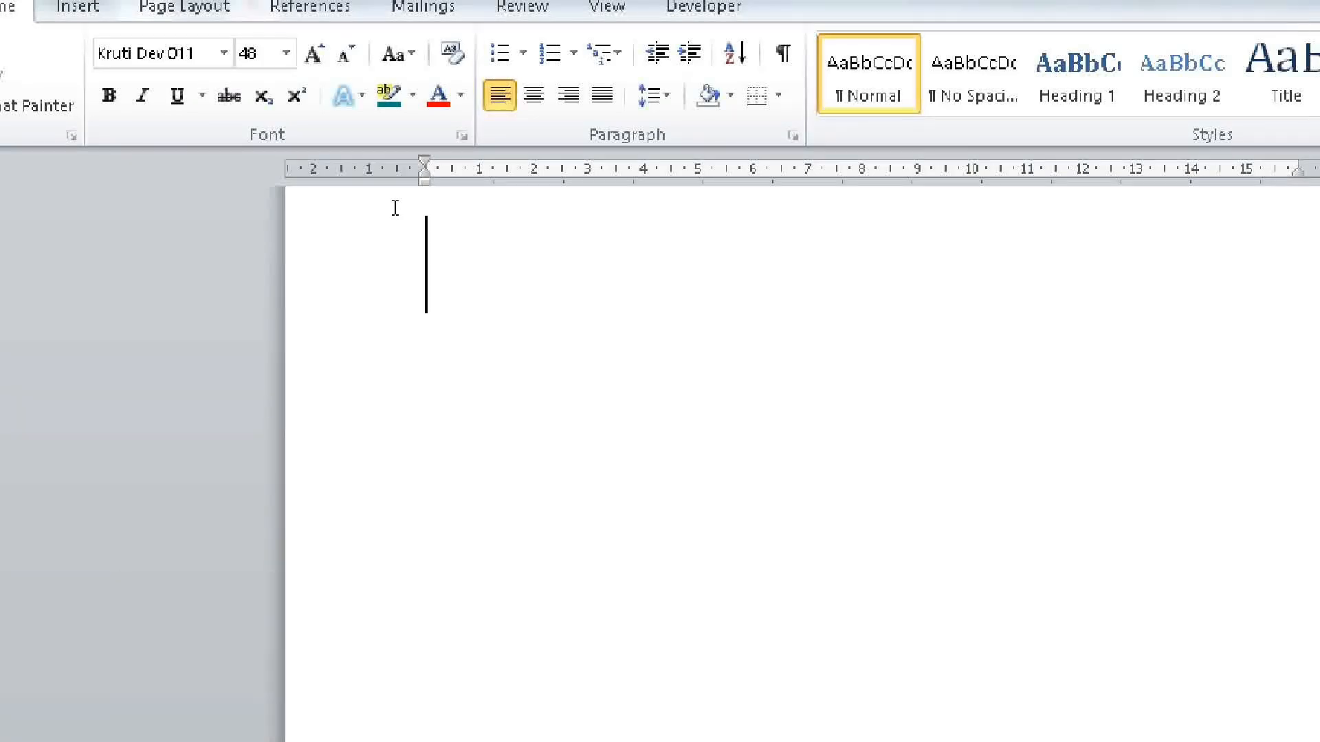
# - Write the Hindi word हृदय on the first line in Kruti Dev 011, using the special हृ character
pyautogui.write('â')
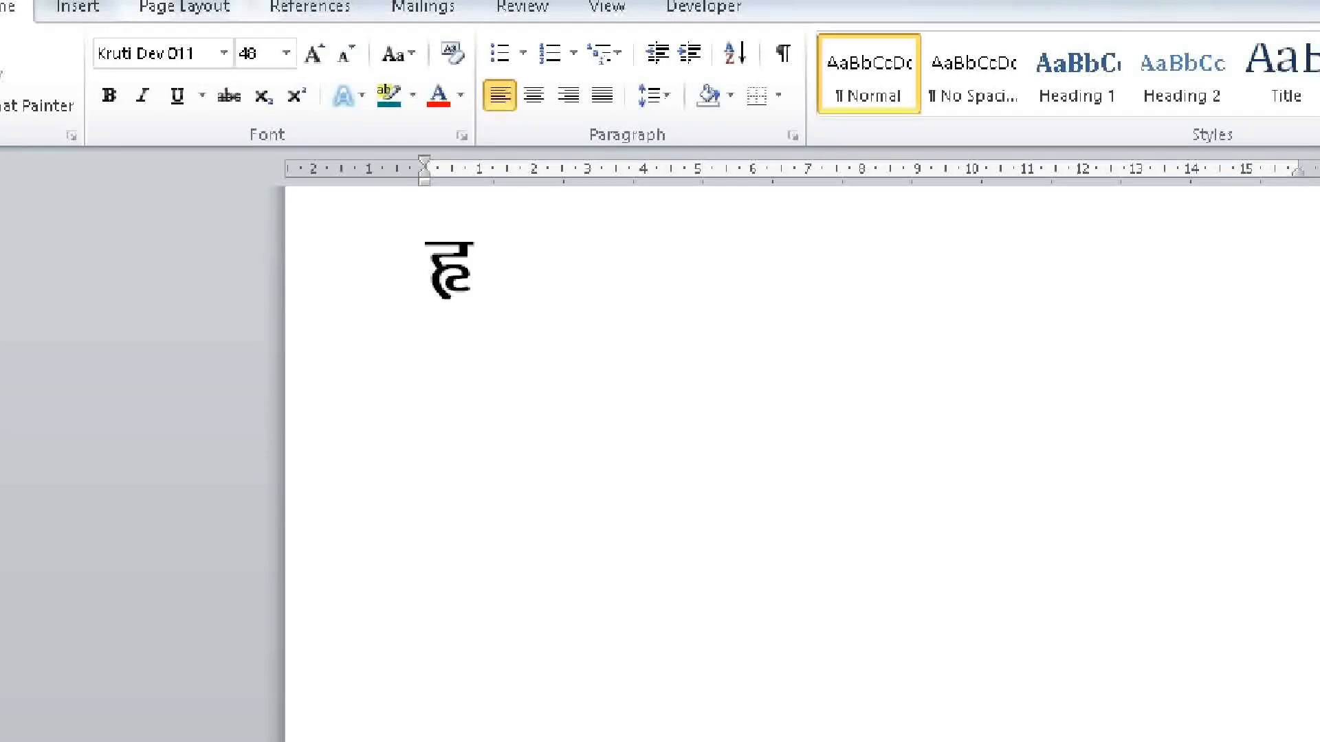
pyautogui.write('n')
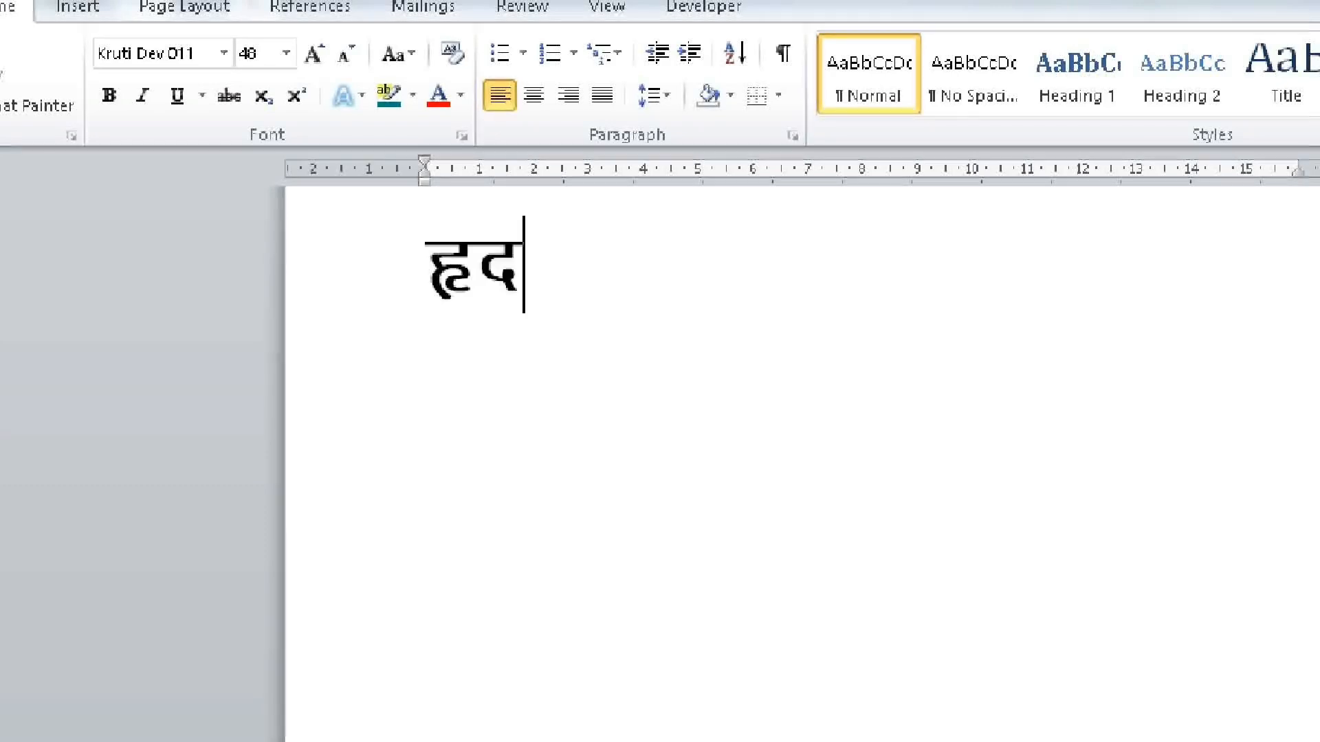
pyautogui.write("'")
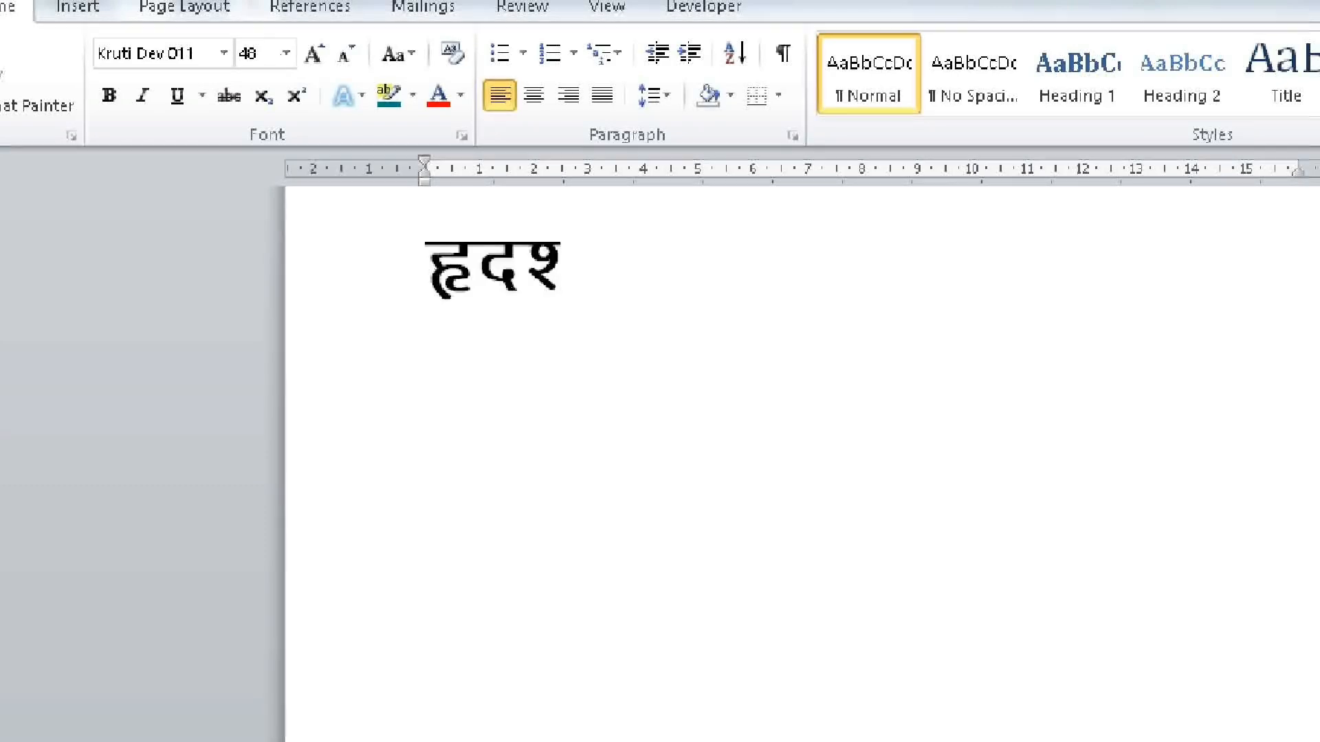
pyautogui.press('BackSpace')
pyautogui.write(';')
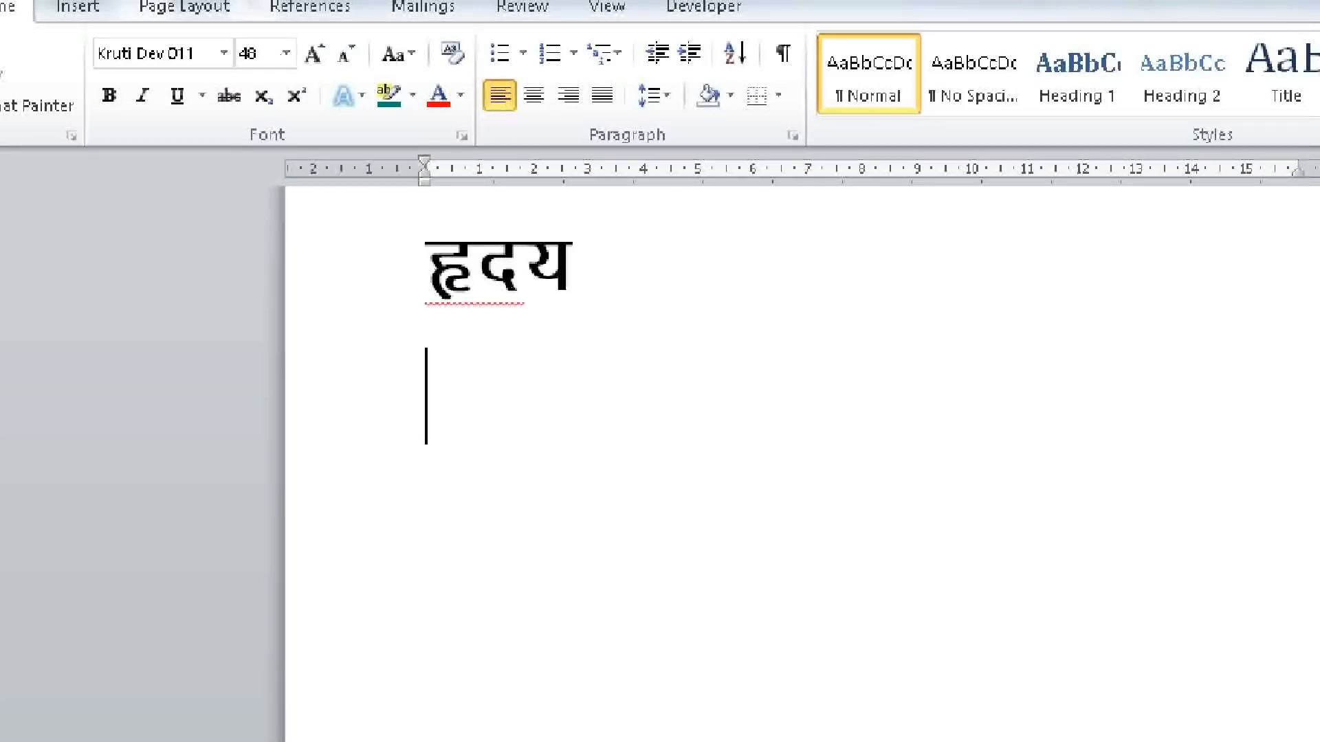
# - Write राष्ट्र on the line below हृदय, adding the special ra sign beneath ट
pyautogui.write('jk"k')
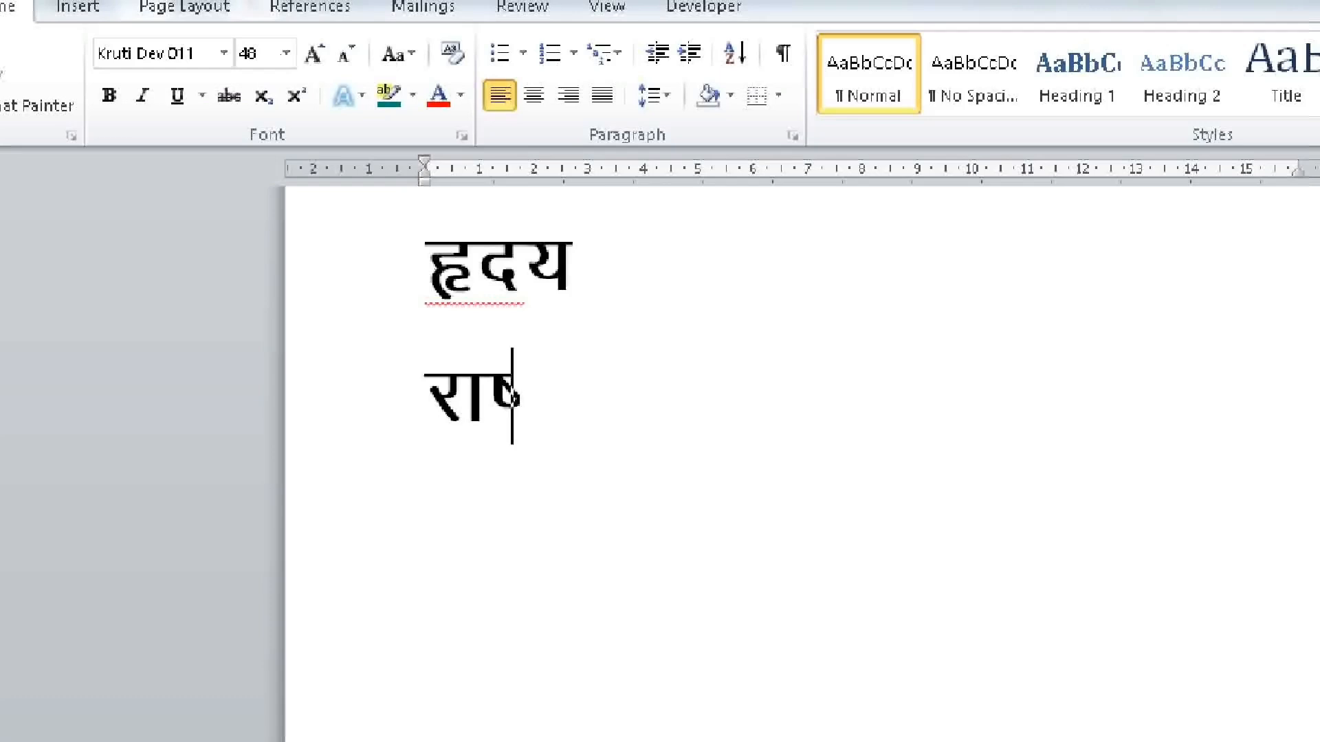
pyautogui.write('V')
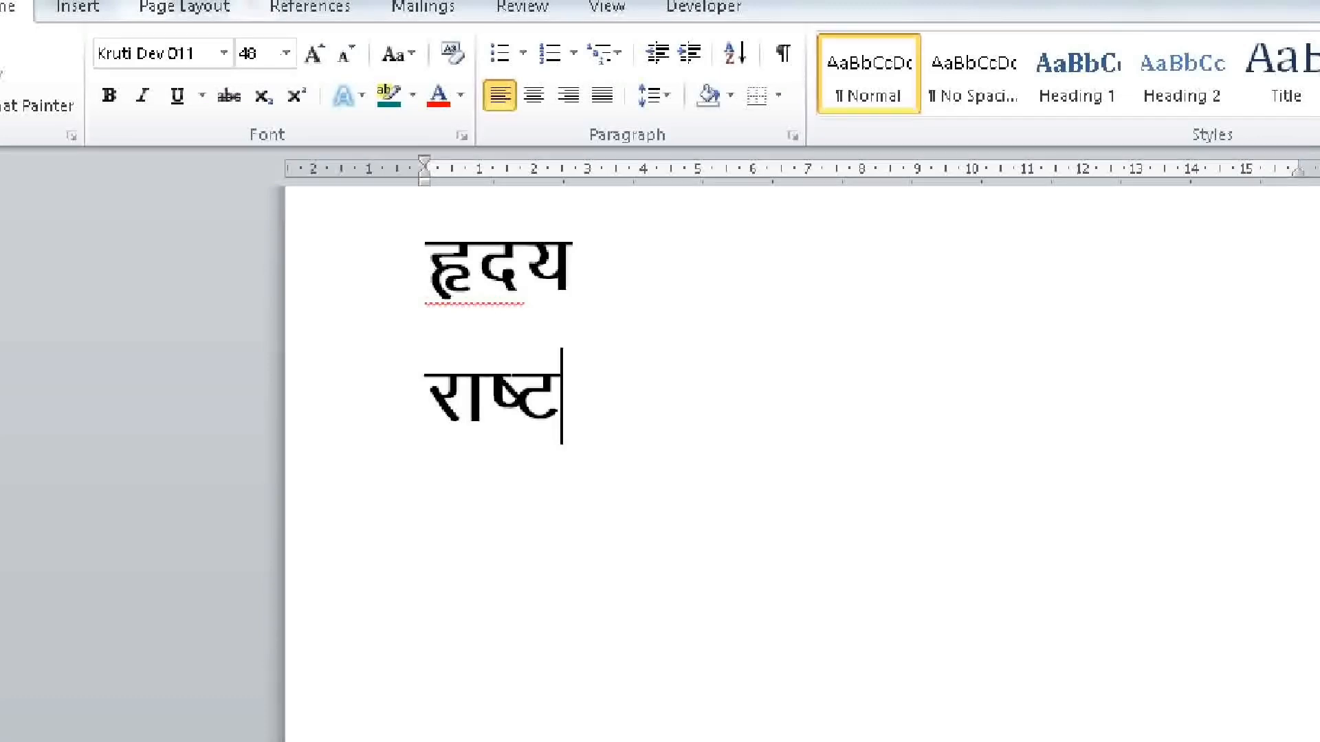
pyautogui.write('ª')
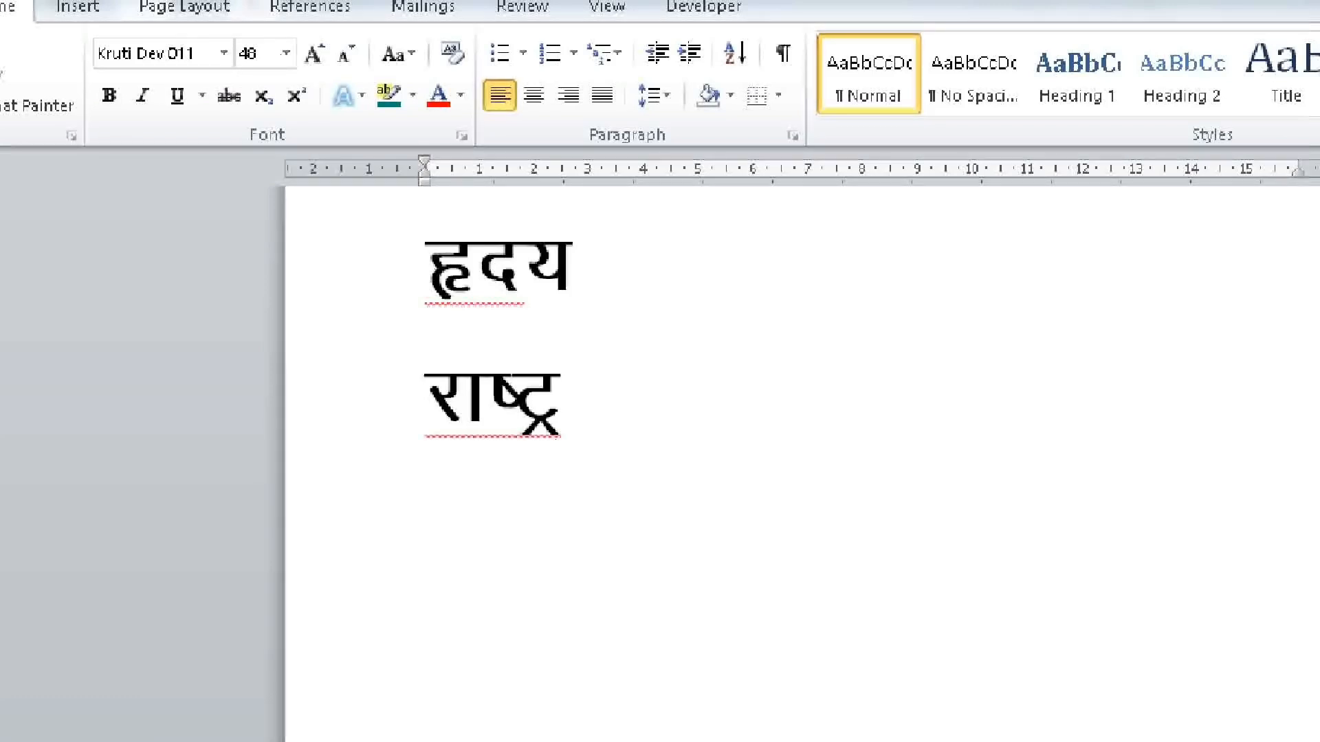
# - Write क्रम on the line below राष्ट्र using the special क्र character, and start a new line
pyautogui.write('d')
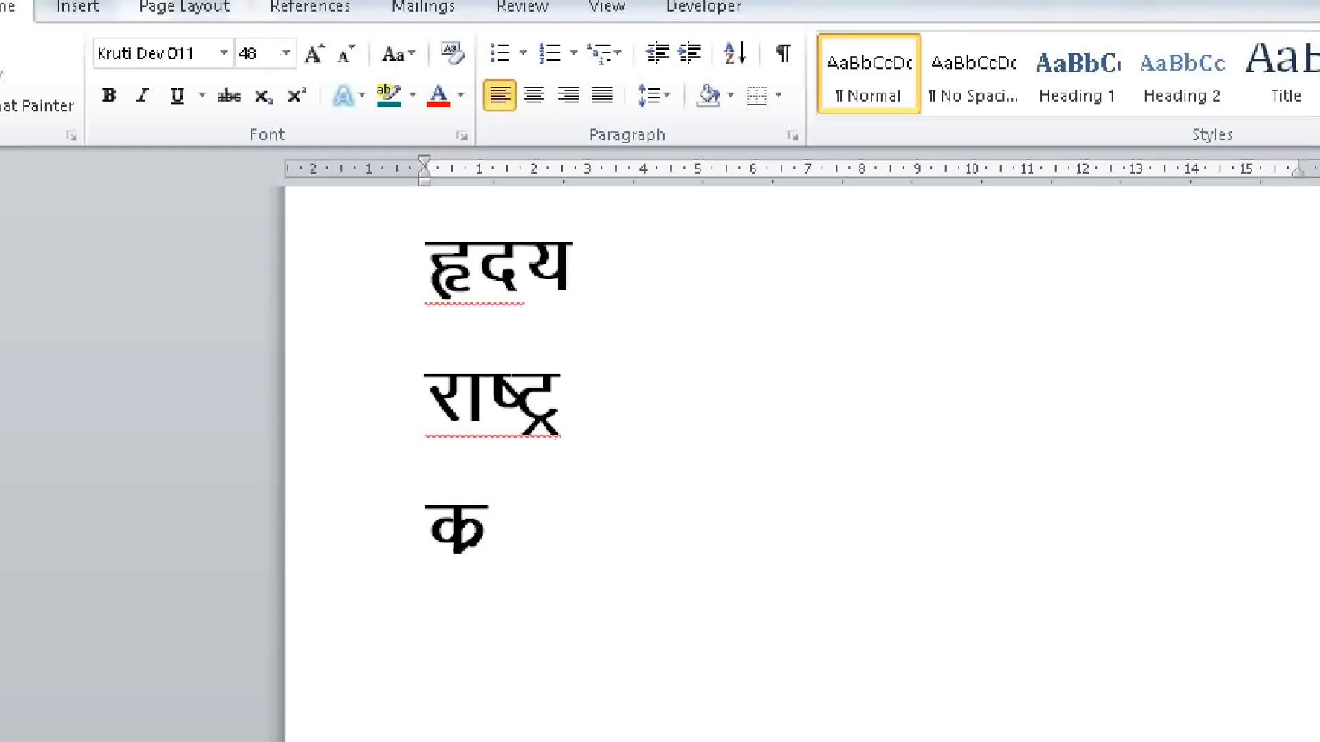
pyautogui.press('BackSpace')
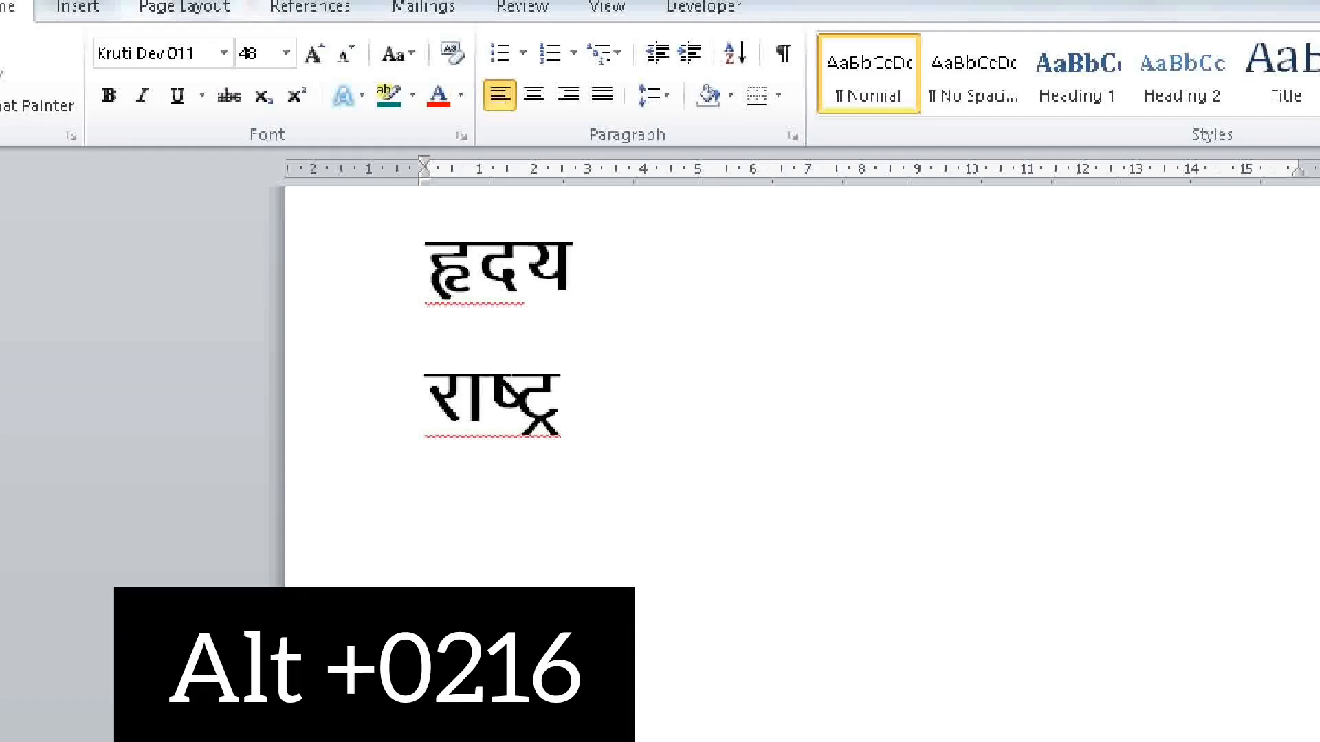
pyautogui.write('Ø')
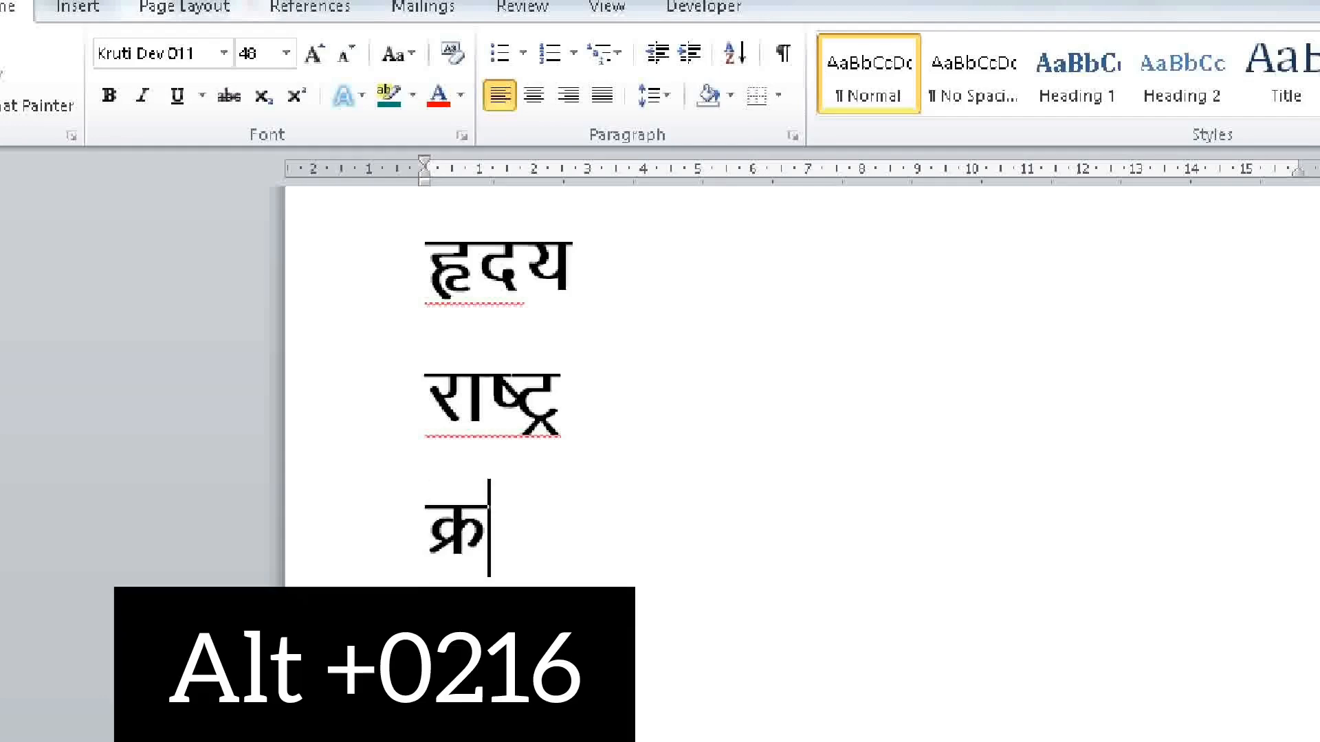
pyautogui.write('e')
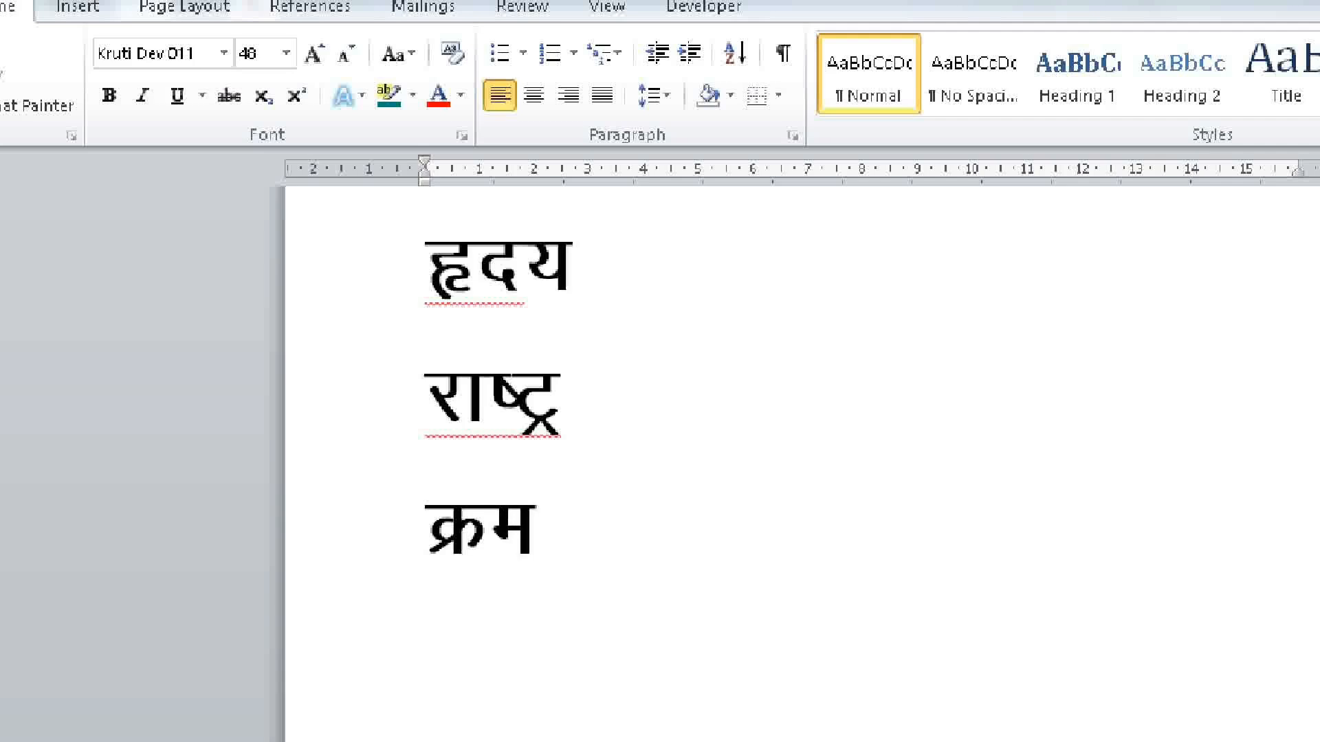
pyautogui.press('Return')
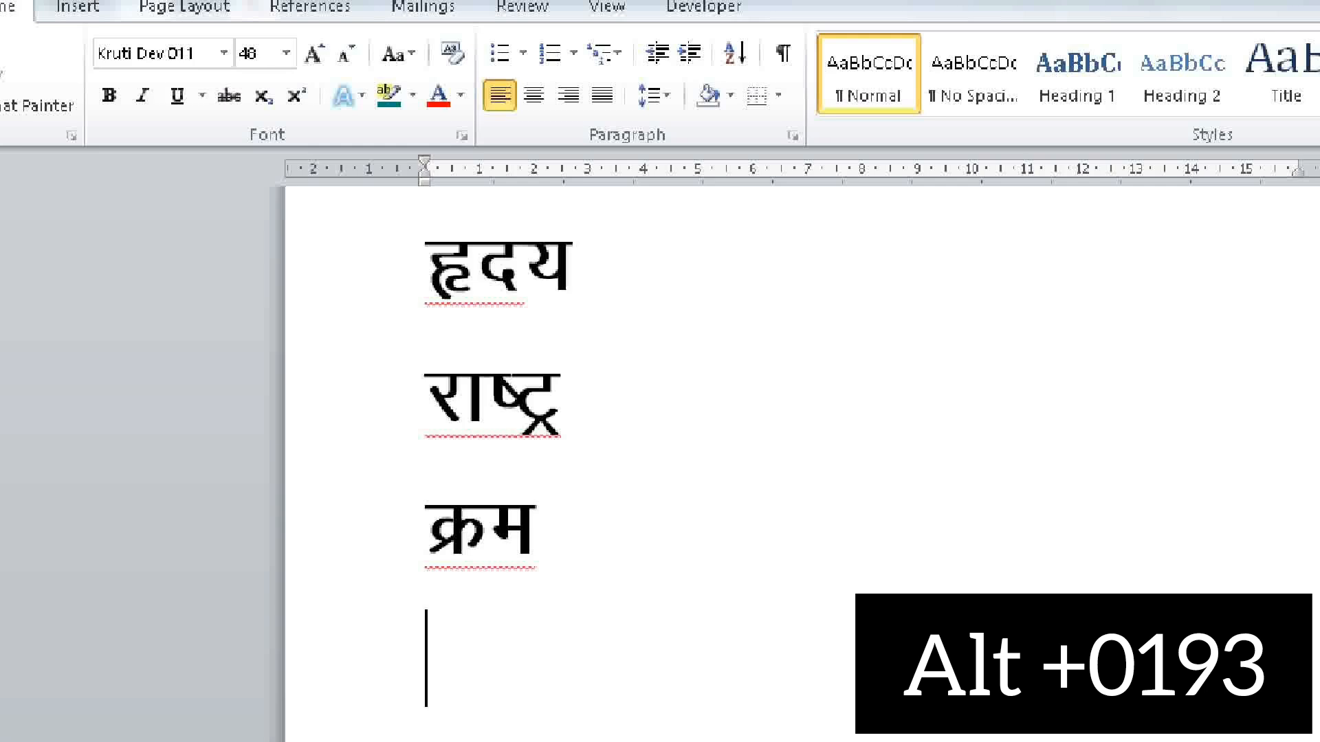
# - Write प्रणाम on the line below क्रम, beginning with the special प्र character
pyautogui.write('Á')
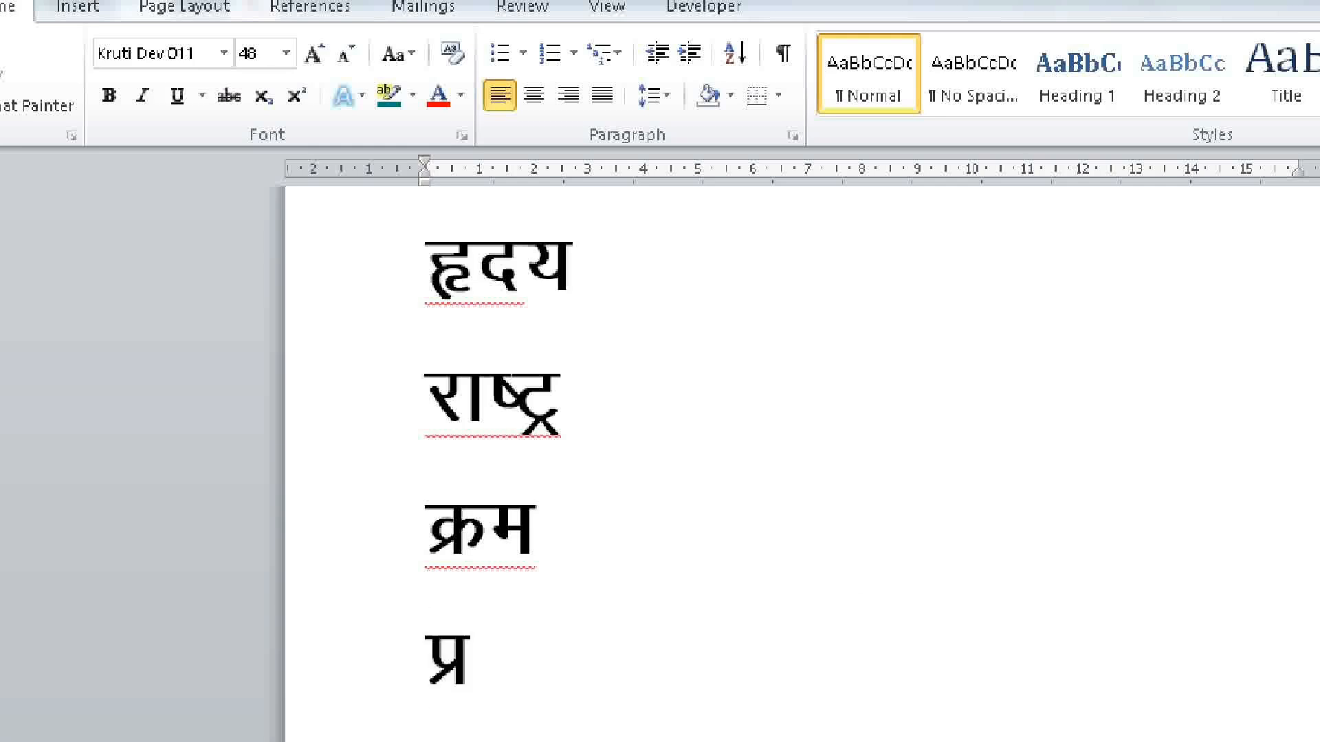
pyautogui.write('.kk')
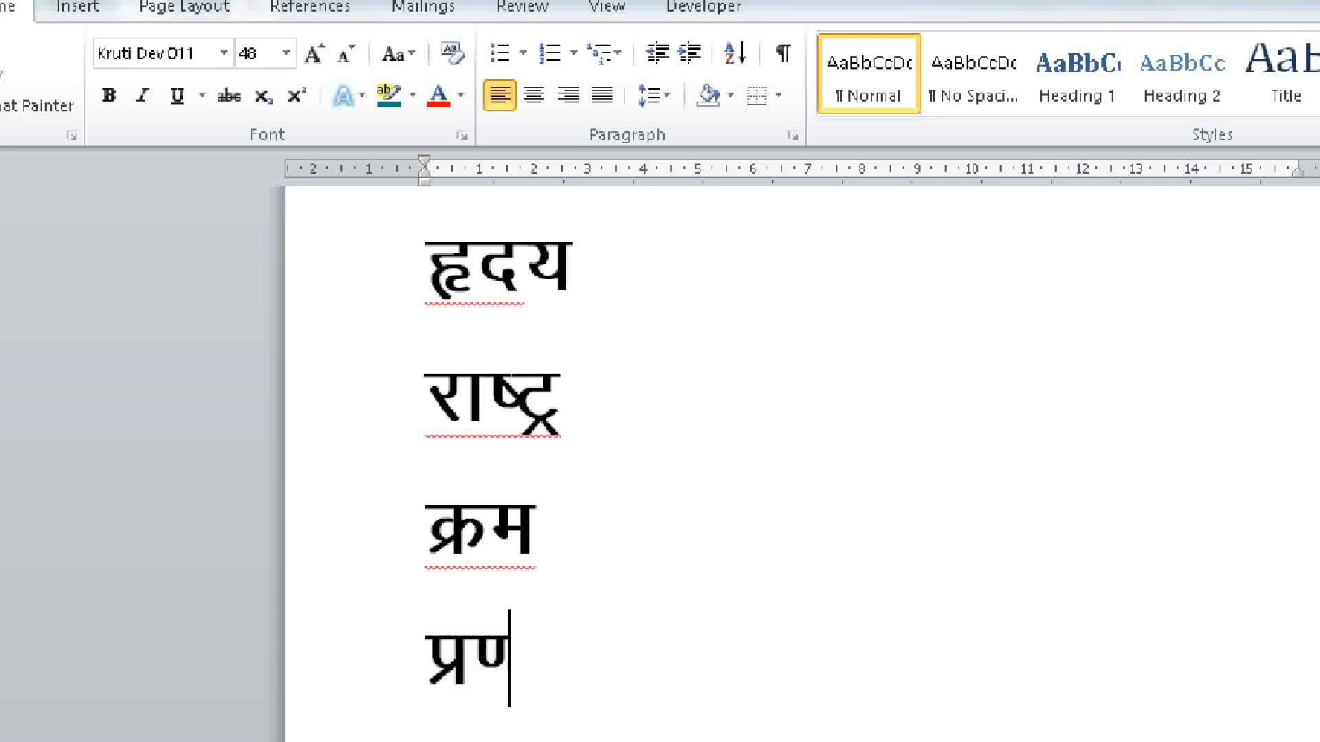
pyautogui.write('e')
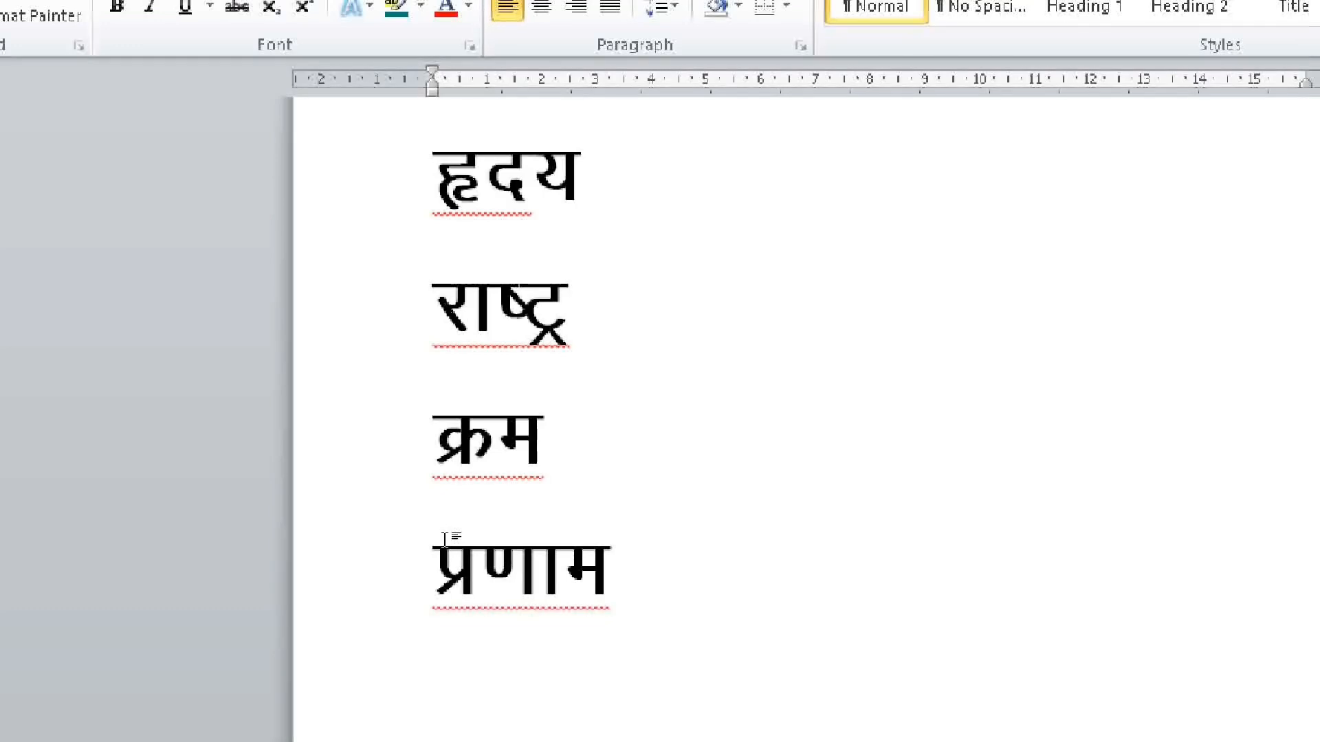
# - Write भिन्न on the line below प्रणाम, forming the conjunct न्न with the special half-letter character
pyautogui.write('भि')
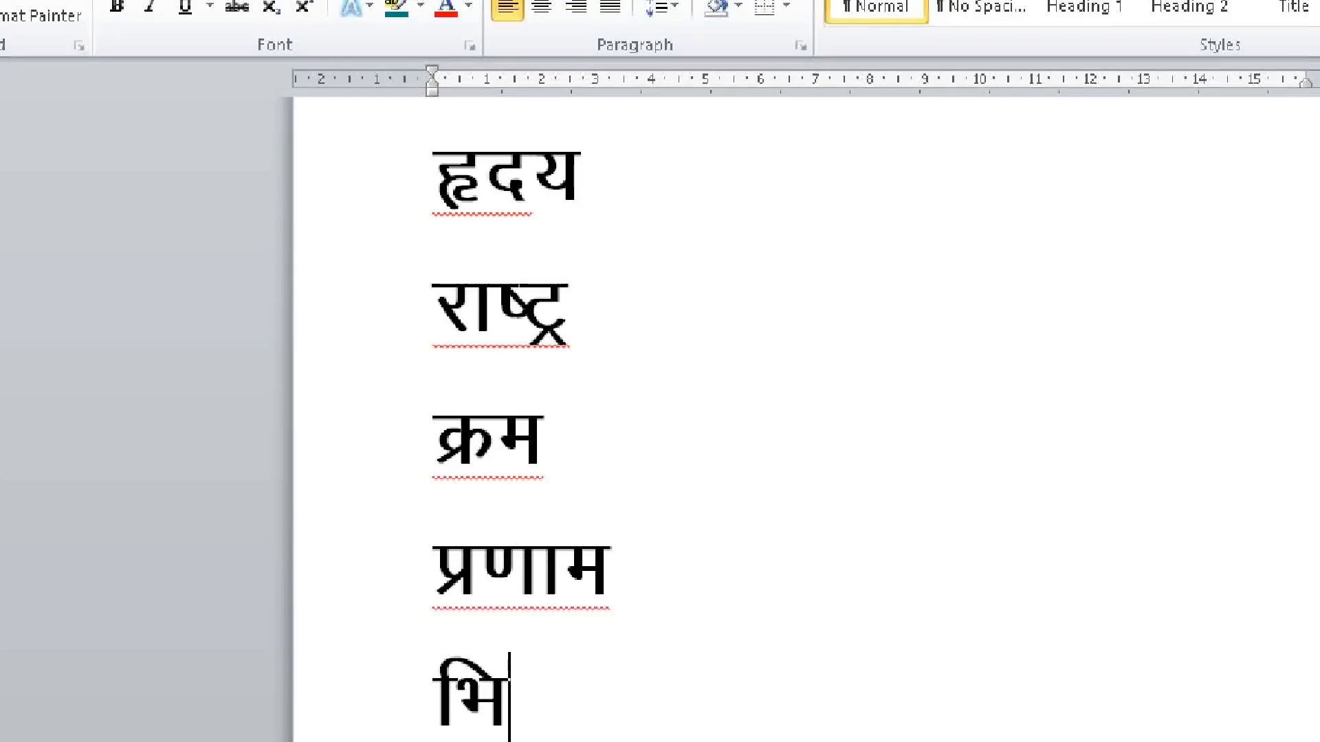
pyautogui.press('alt+0153')
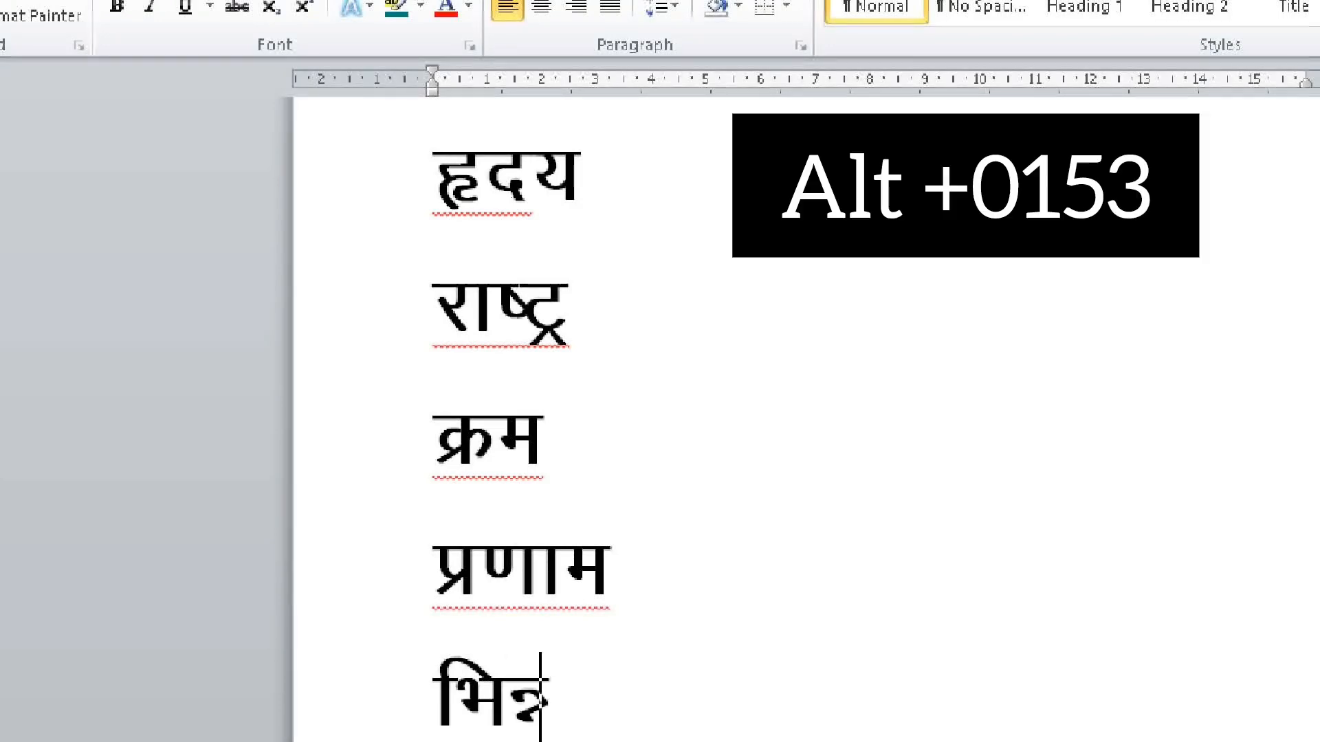
pyautogui.write('u')
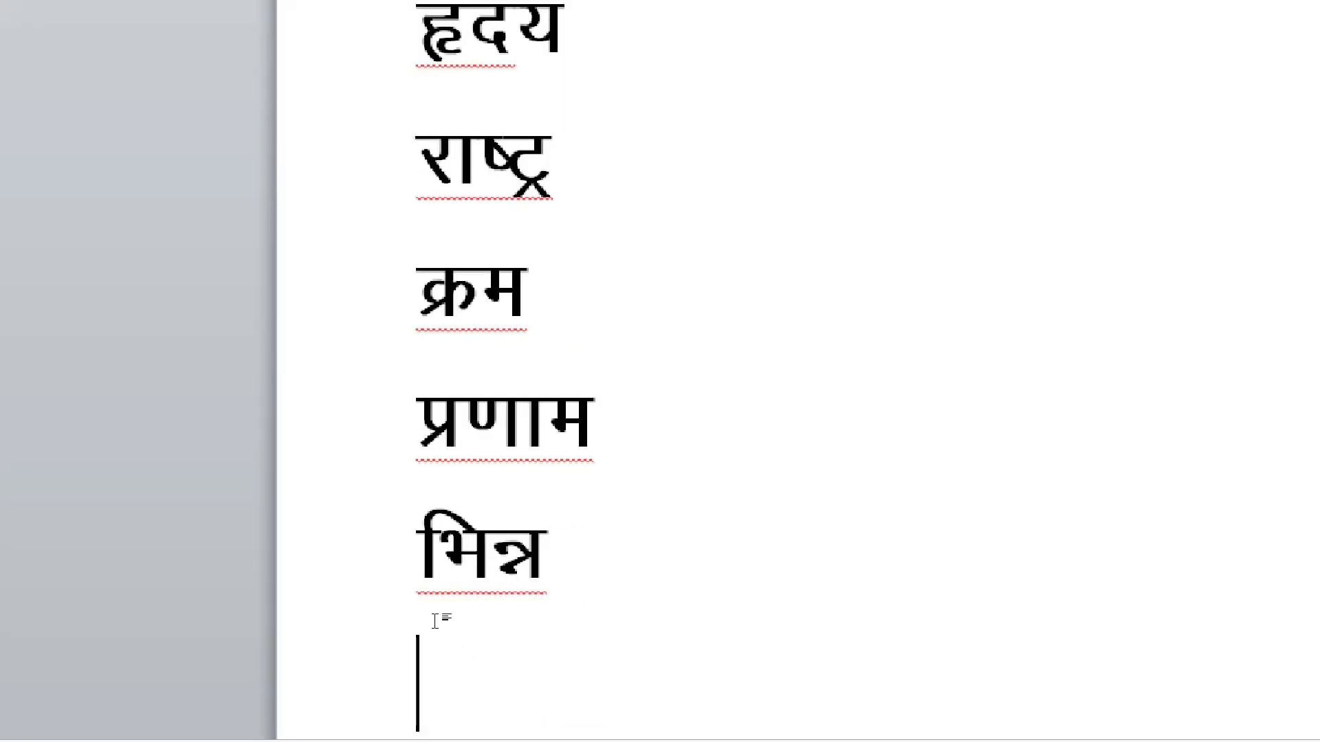
# - Write बफ्फर on the line below भिन्न using the special half फ् character, and start a new line
pyautogui.write('ब')
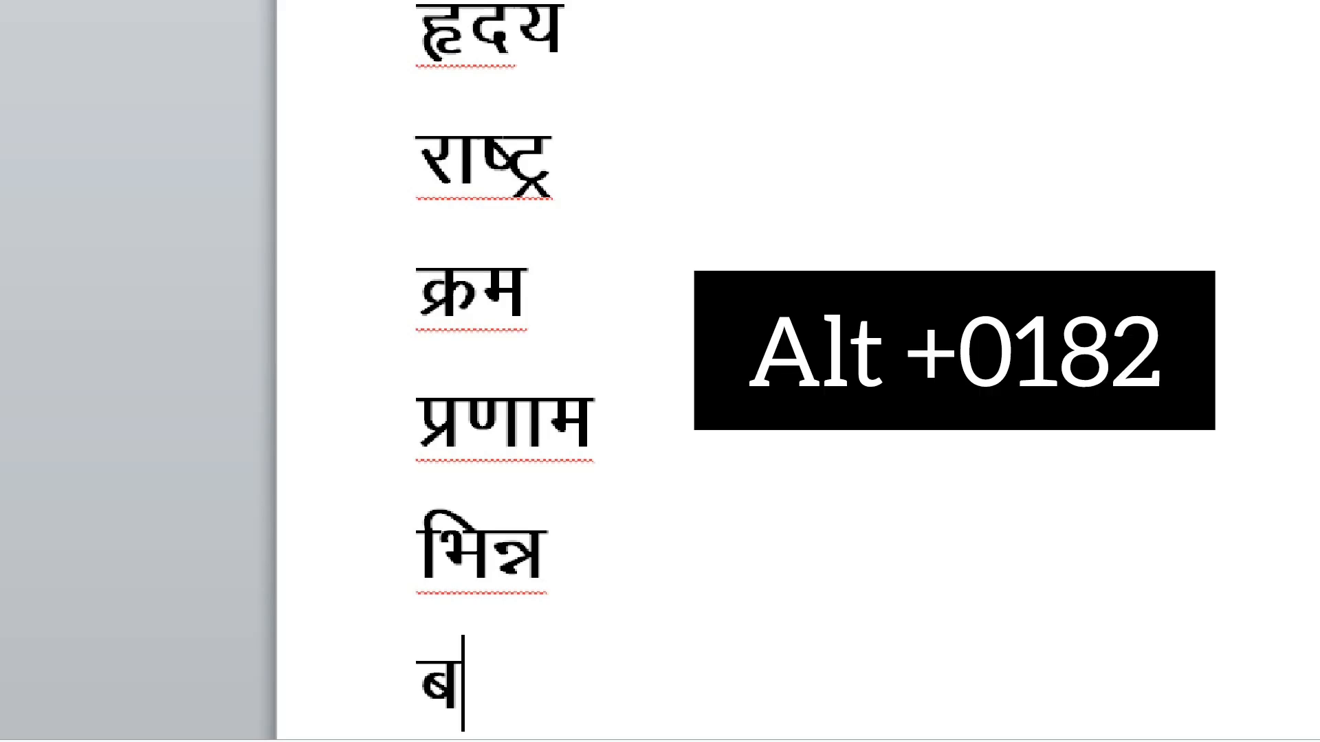
pyautogui.write('प')
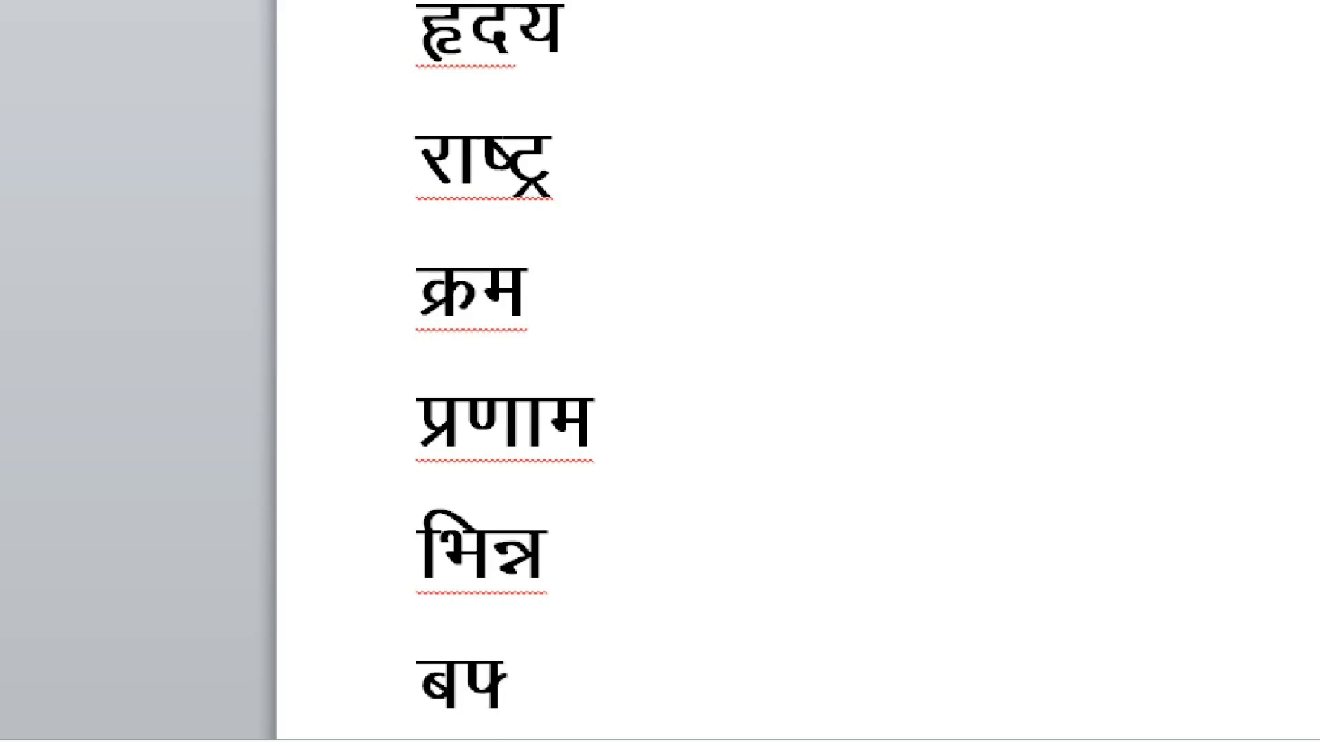
pyautogui.write('फ')
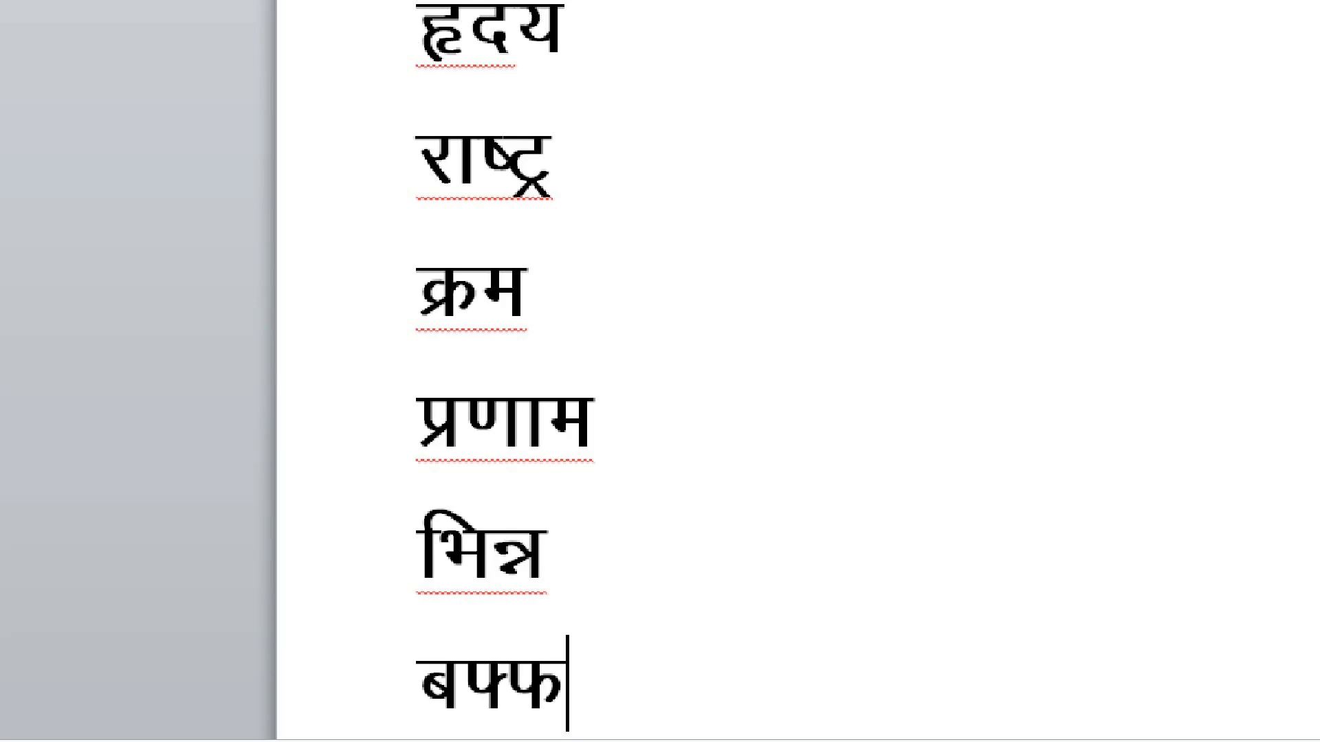
pyautogui.write('र')
pyautogui.press('Return')
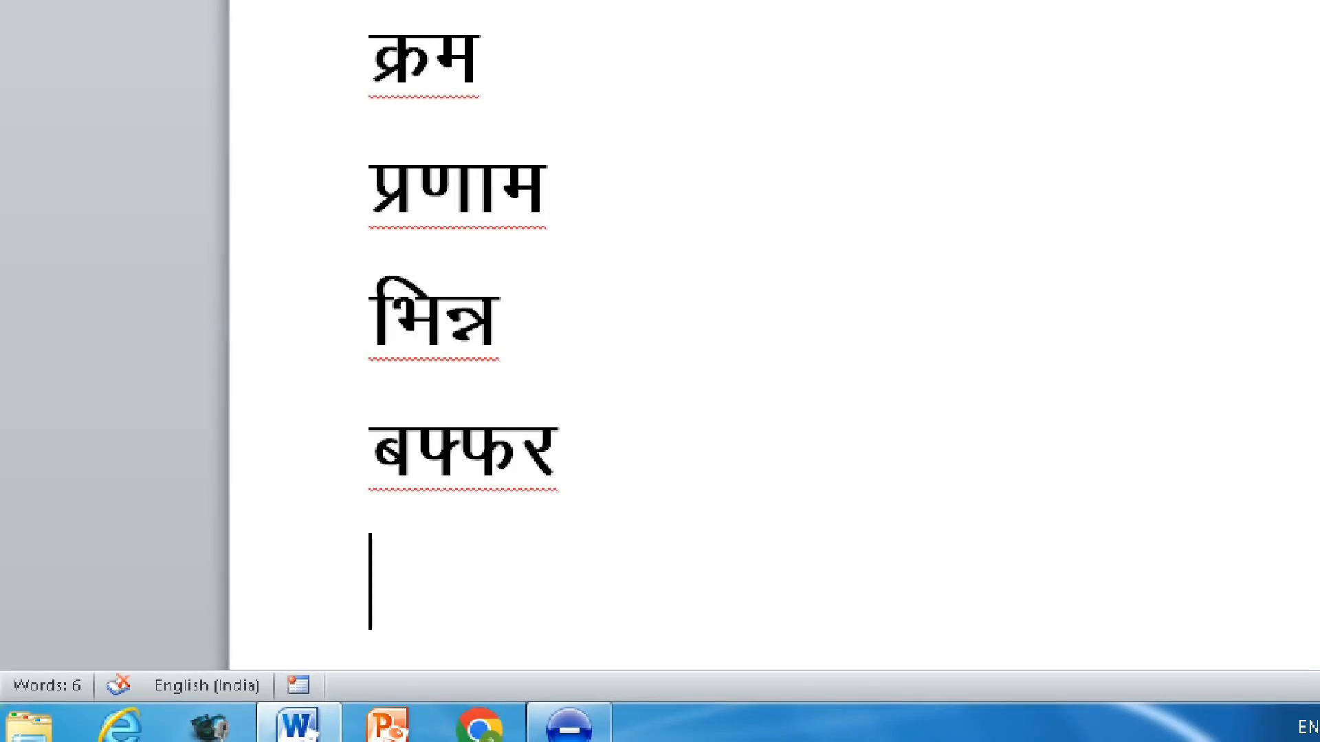
# - Write गद्दी below बफ्फर, replacing the separate द् and द with the joined द्द character, and start a new line
pyautogui.write('गद्')
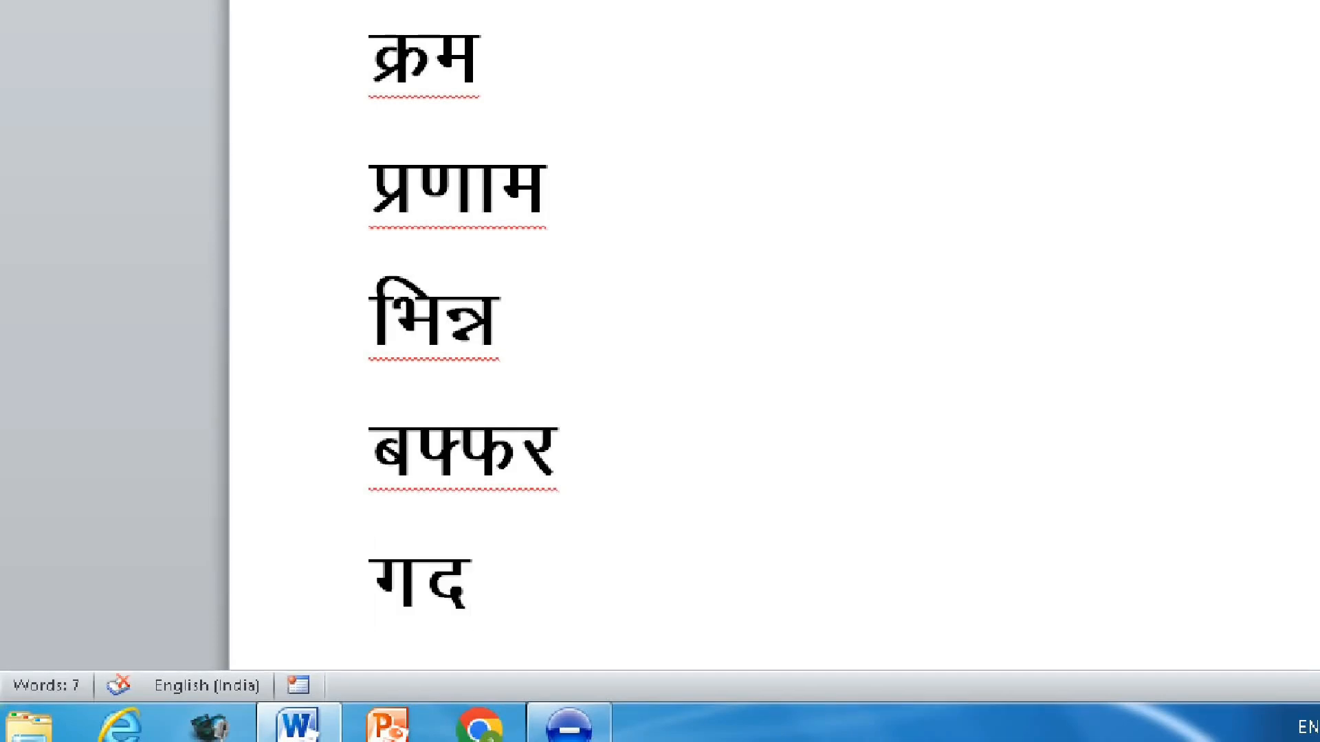
pyautogui.write('दी')
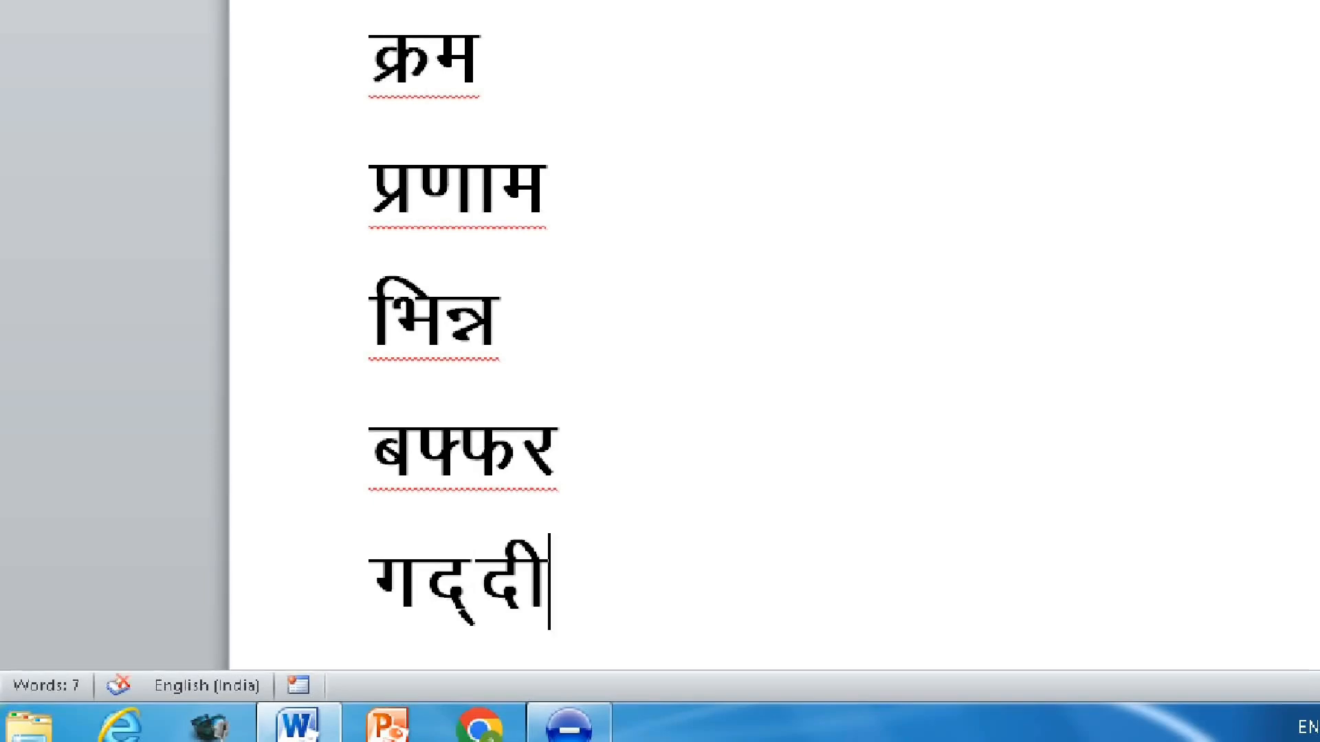
pyautogui.press('BackSpace')
pyautogui.press('BackSpace')
pyautogui.press('BackSpace')
pyautogui.press('BackSpace')
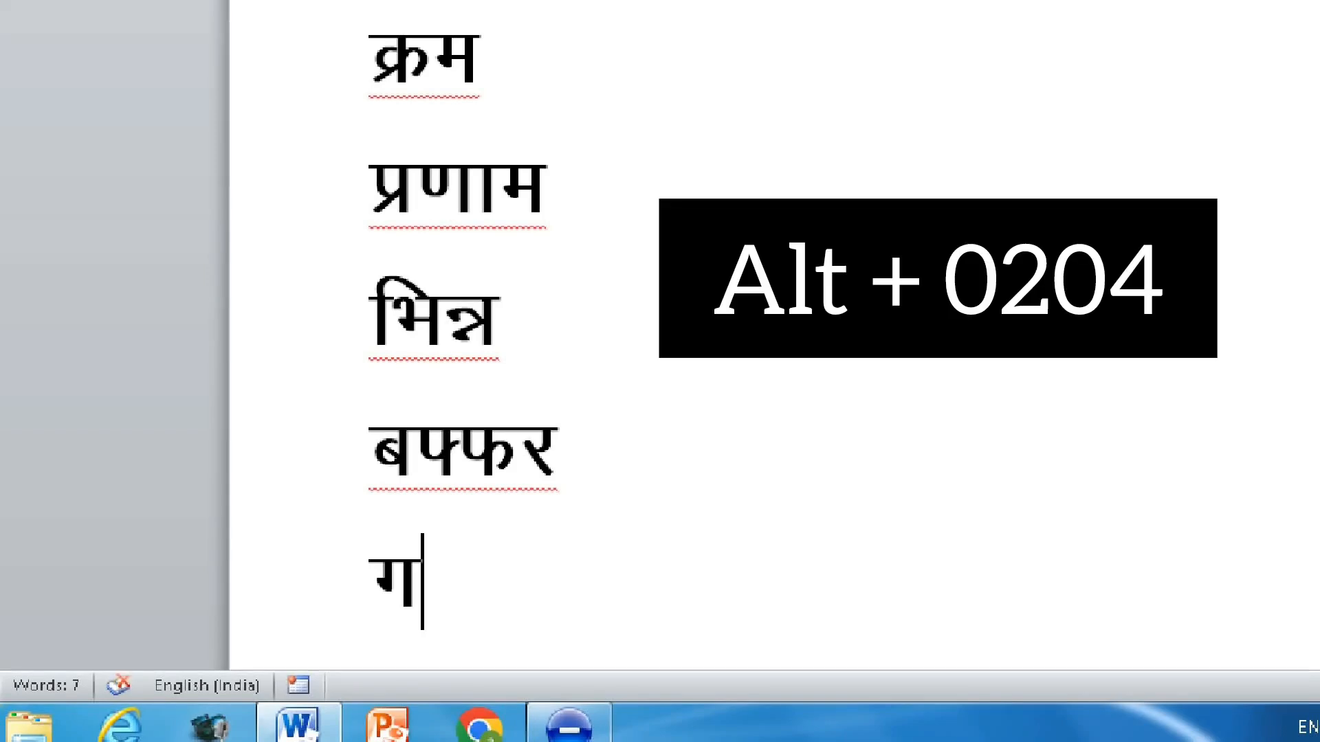
pyautogui.write('द्द')
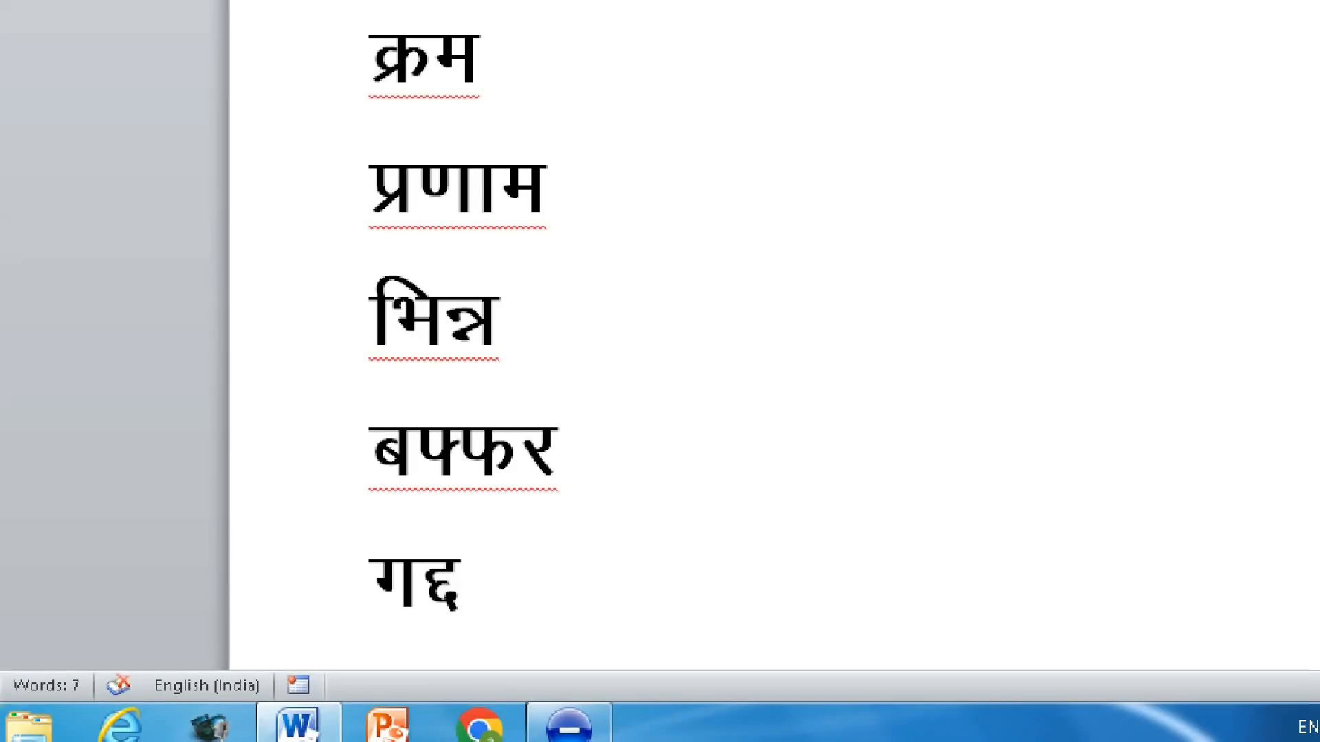
pyautogui.write('ी')
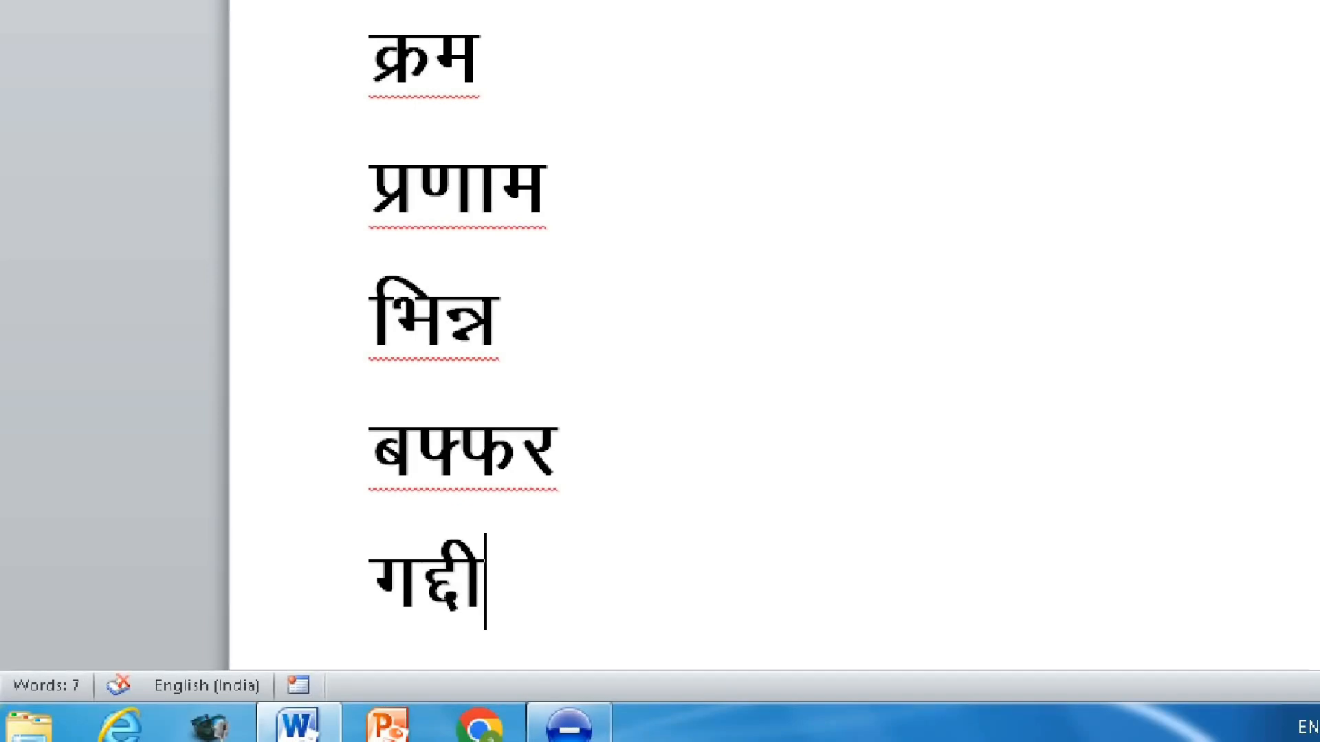
pyautogui.press('Return')
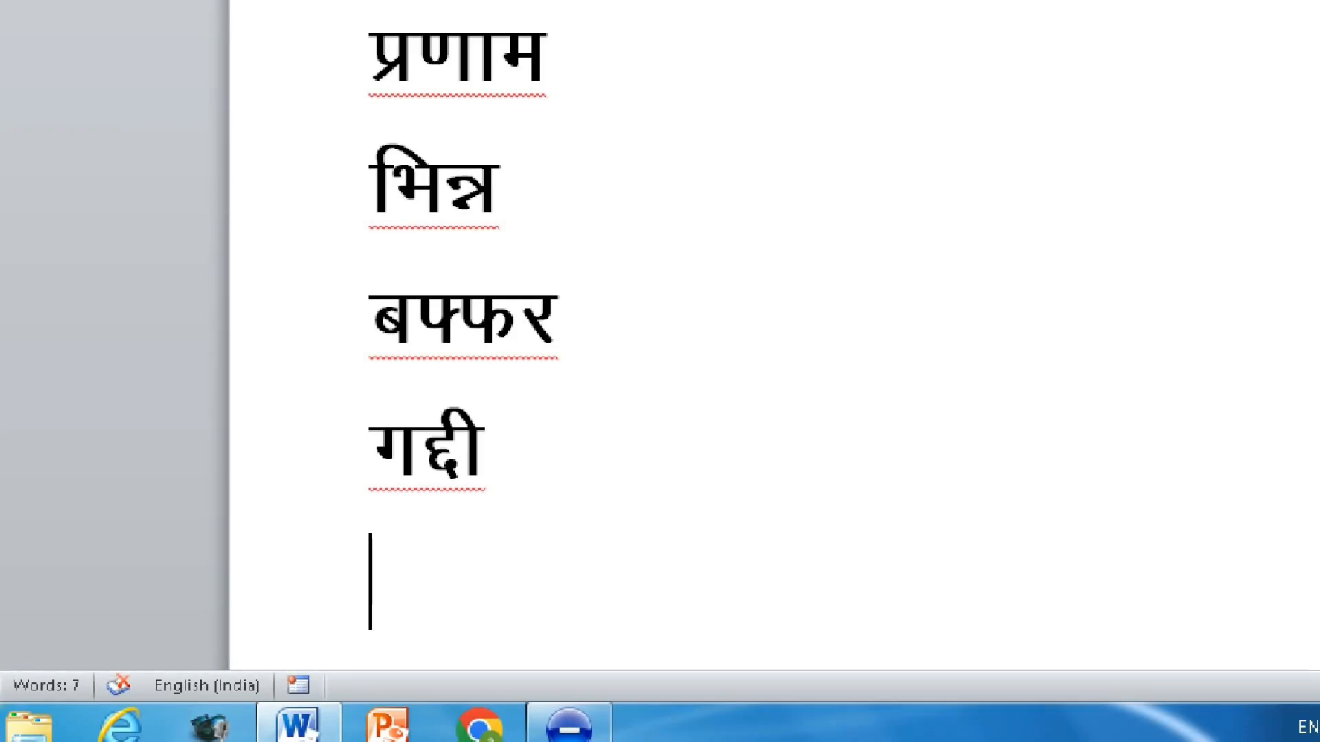
# - Write पक्का on the line below गद्दी using the joined क्क character, and start a new line
pyautogui.write('प')
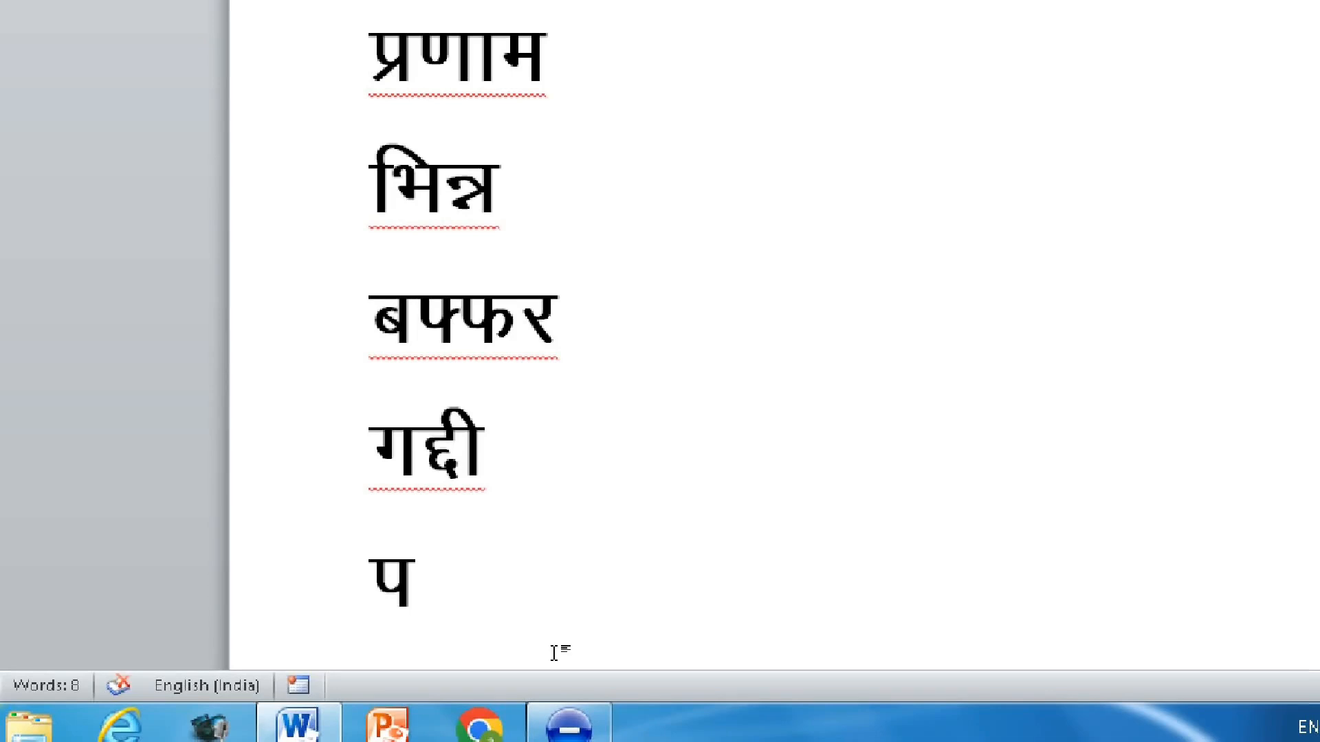
pyautogui.press('alt+KP_0')
pyautogui.press('alt+KP_2')
pyautogui.press('alt+KP_4')
pyautogui.press('alt+KP_4')
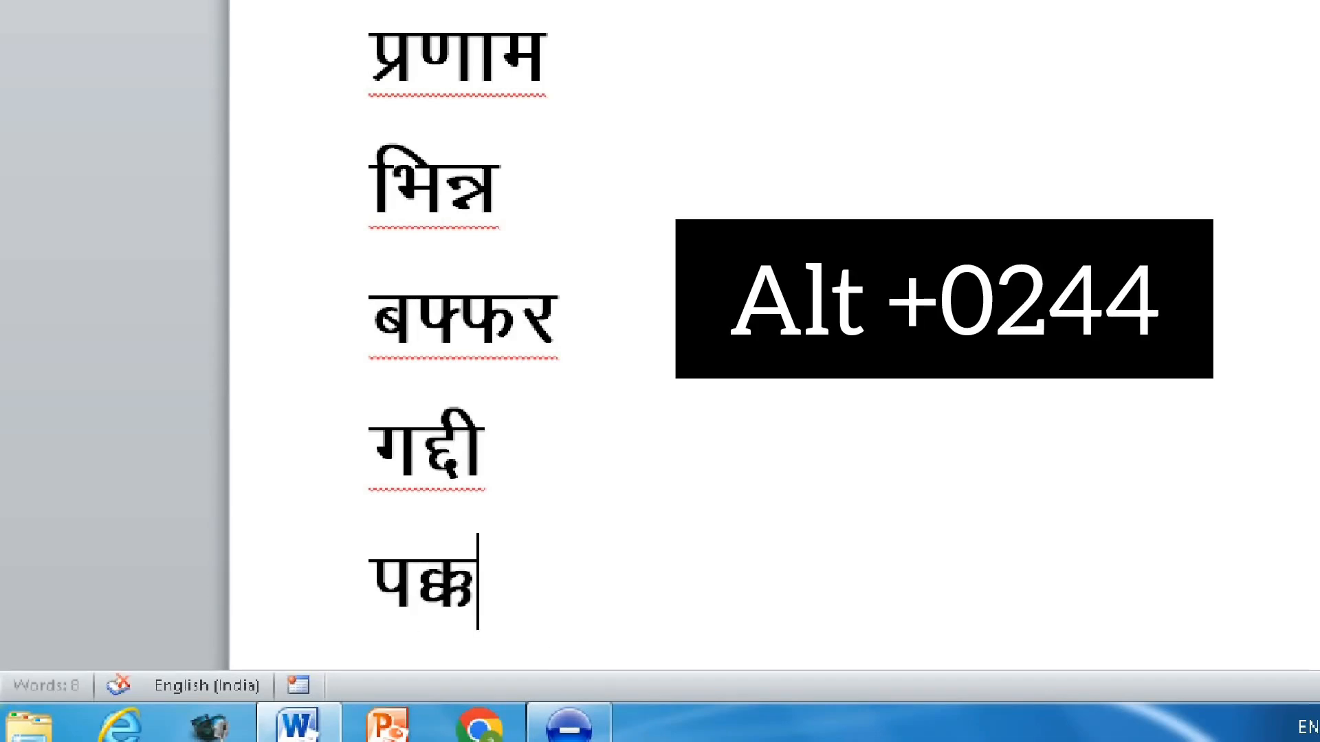
pyautogui.write('k')
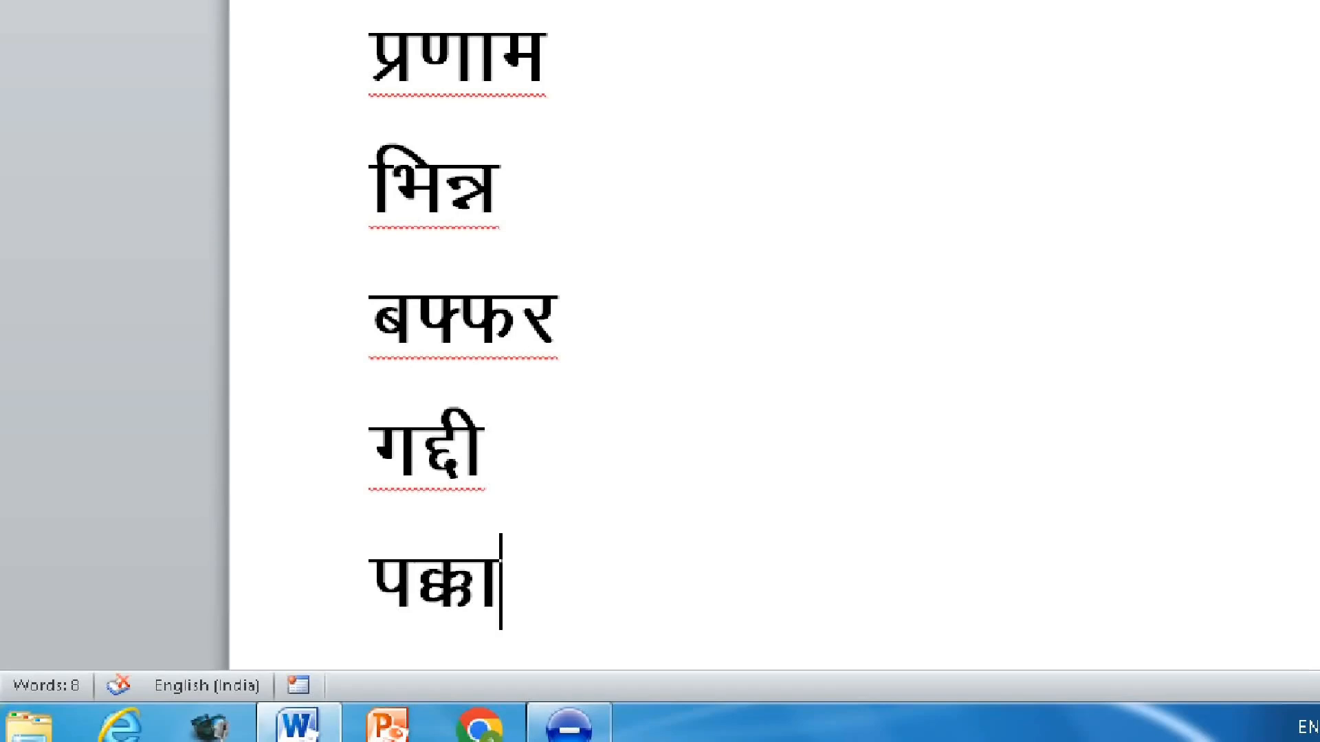
pyautogui.press('Return')
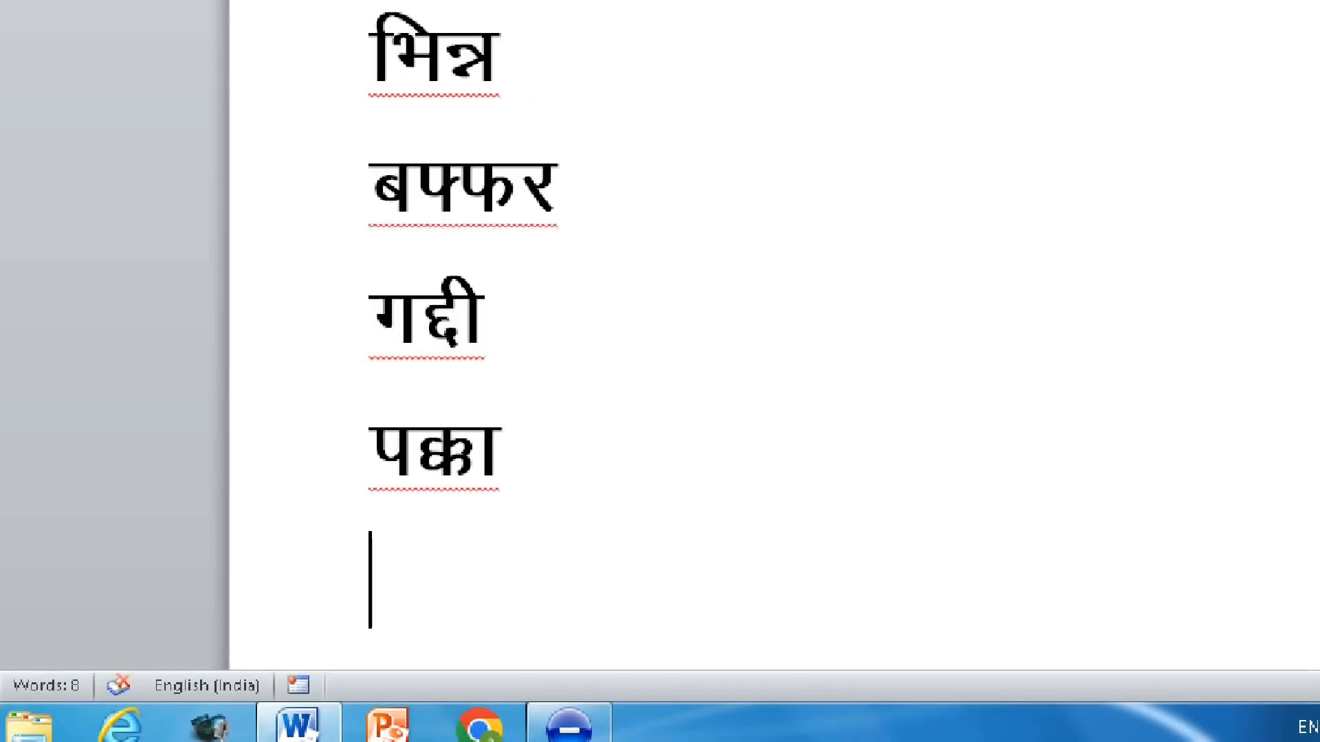
# - Write खट्टा on the line below पक्का using the joined ट्ट character
pyautogui.write('[k')
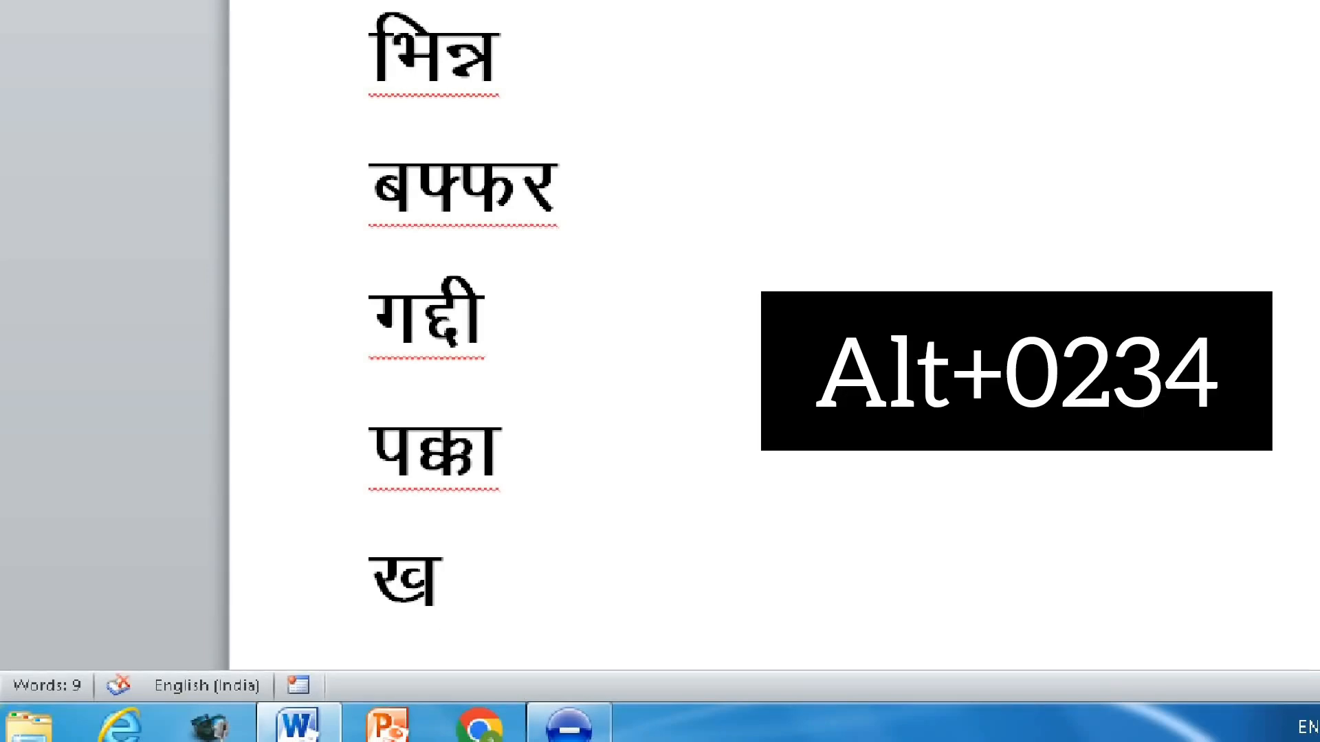
pyautogui.write('ट्टा')
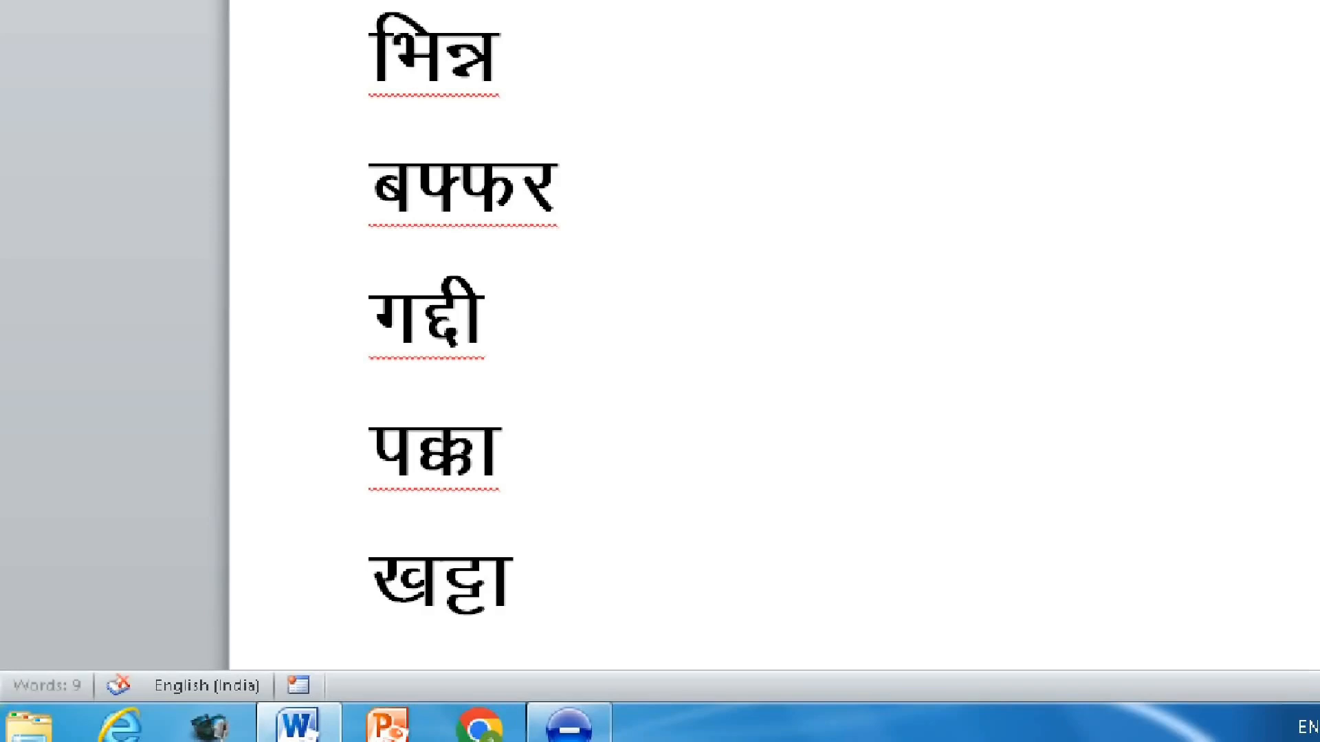
# - Write चिह्न on a new line below खट्टा using the joined ह्न character, and start a new line
pyautogui.press('Return')
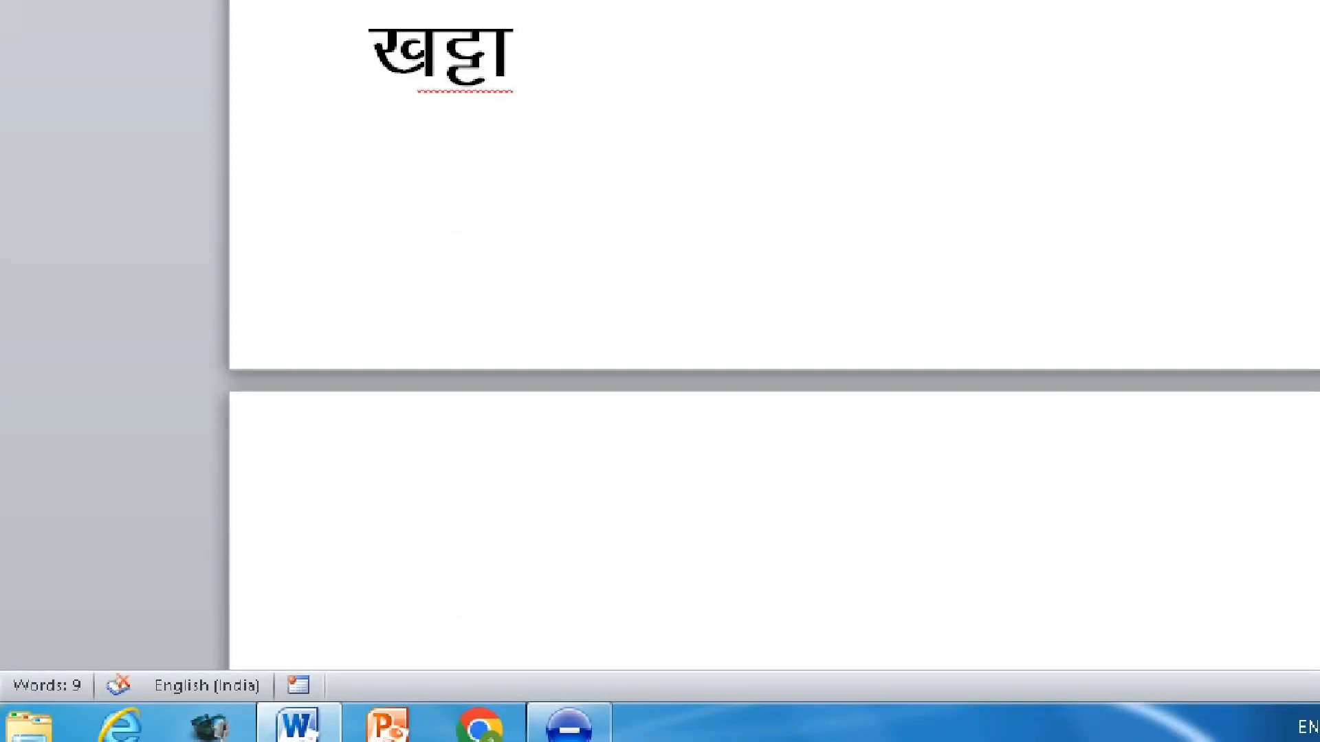
pyautogui.write('चि')
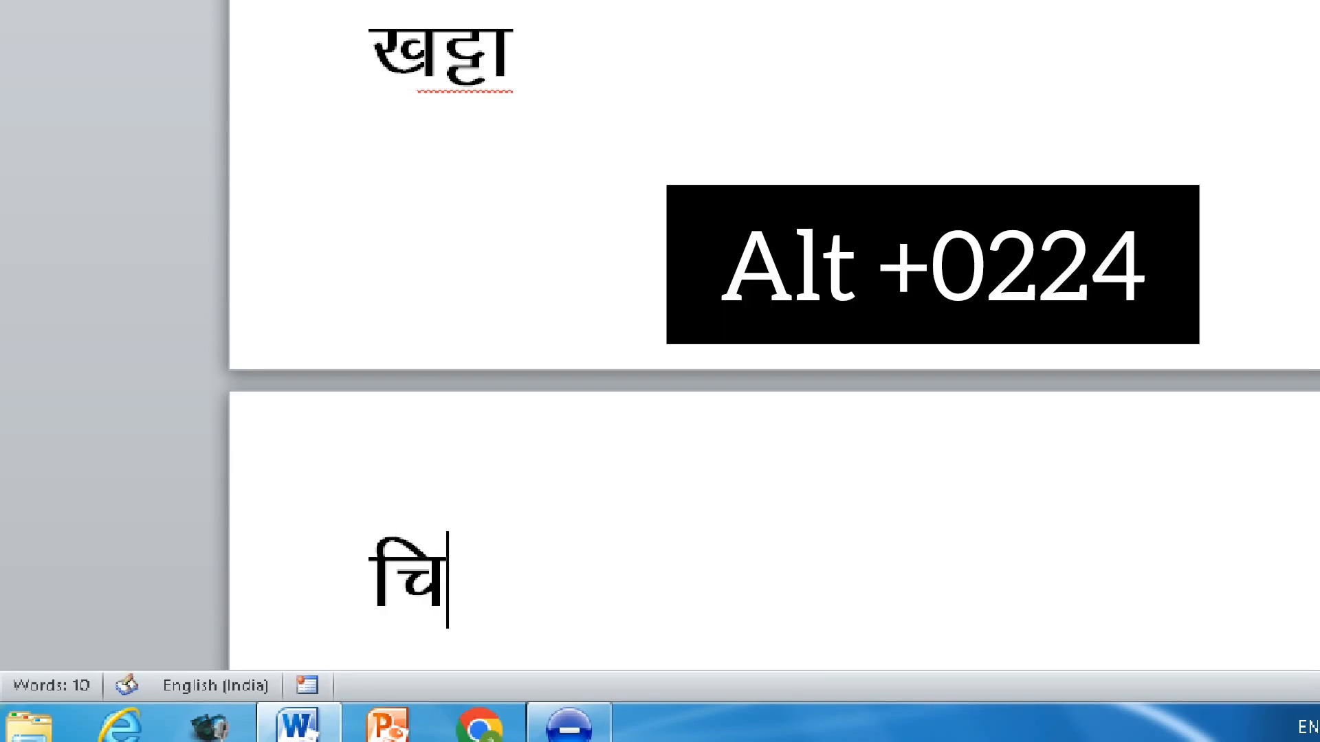
pyautogui.write('ह्न')
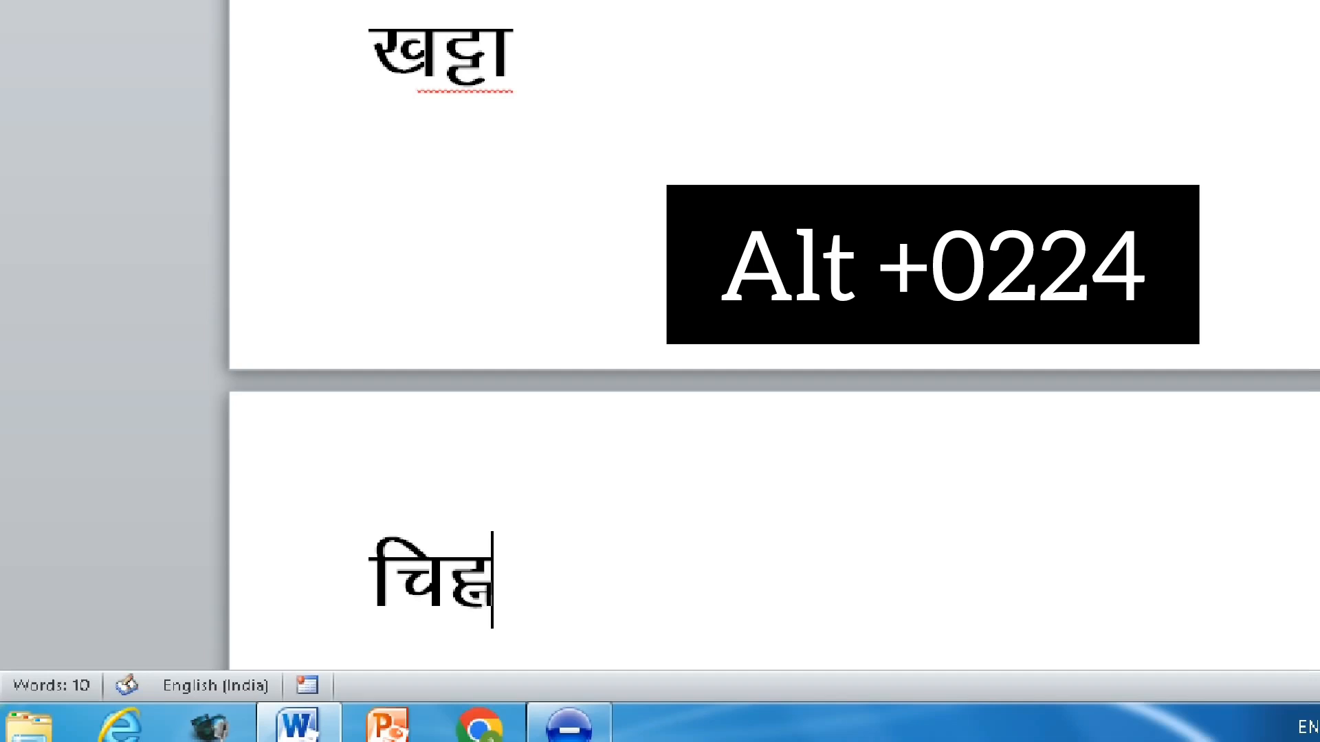
pyautogui.press('Return')
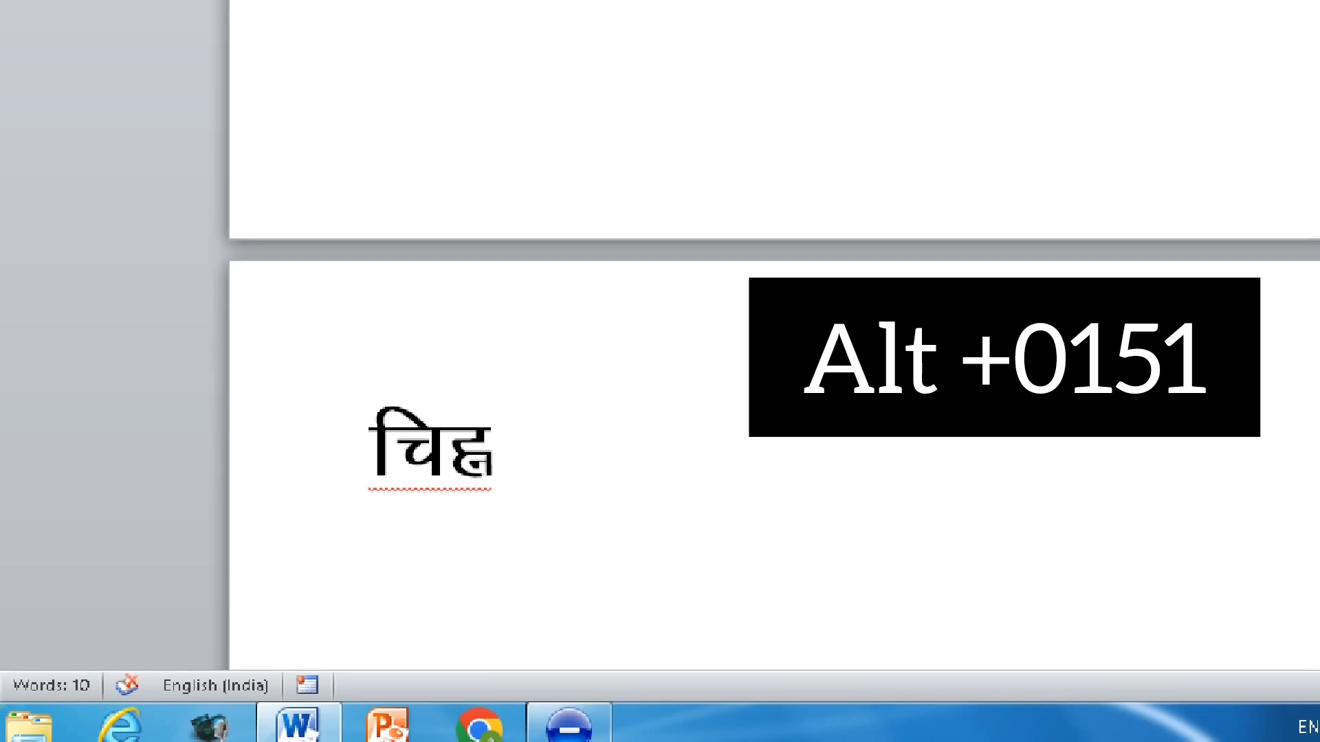
# - Write कृत्तिका on the line below चिह्न using the special कृ and joined त्त characters
pyautogui.write('कृ')
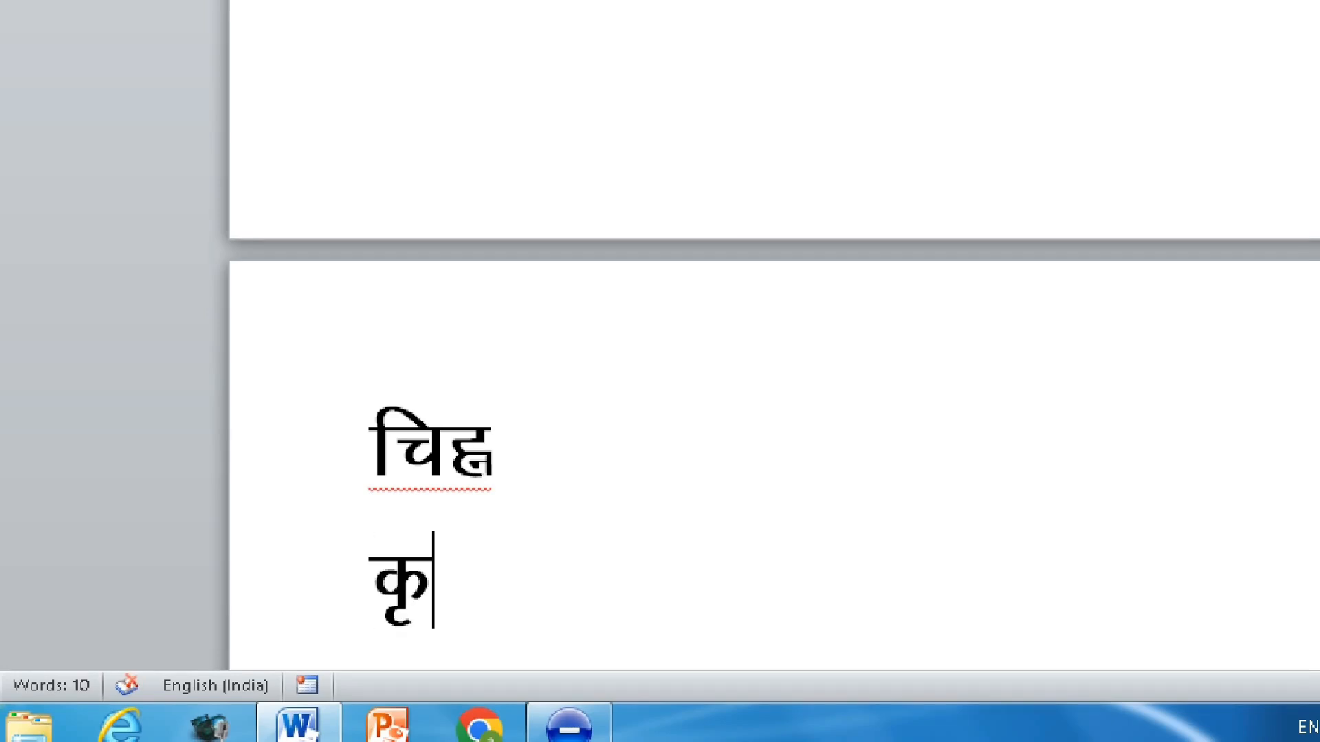
pyautogui.write('ि')
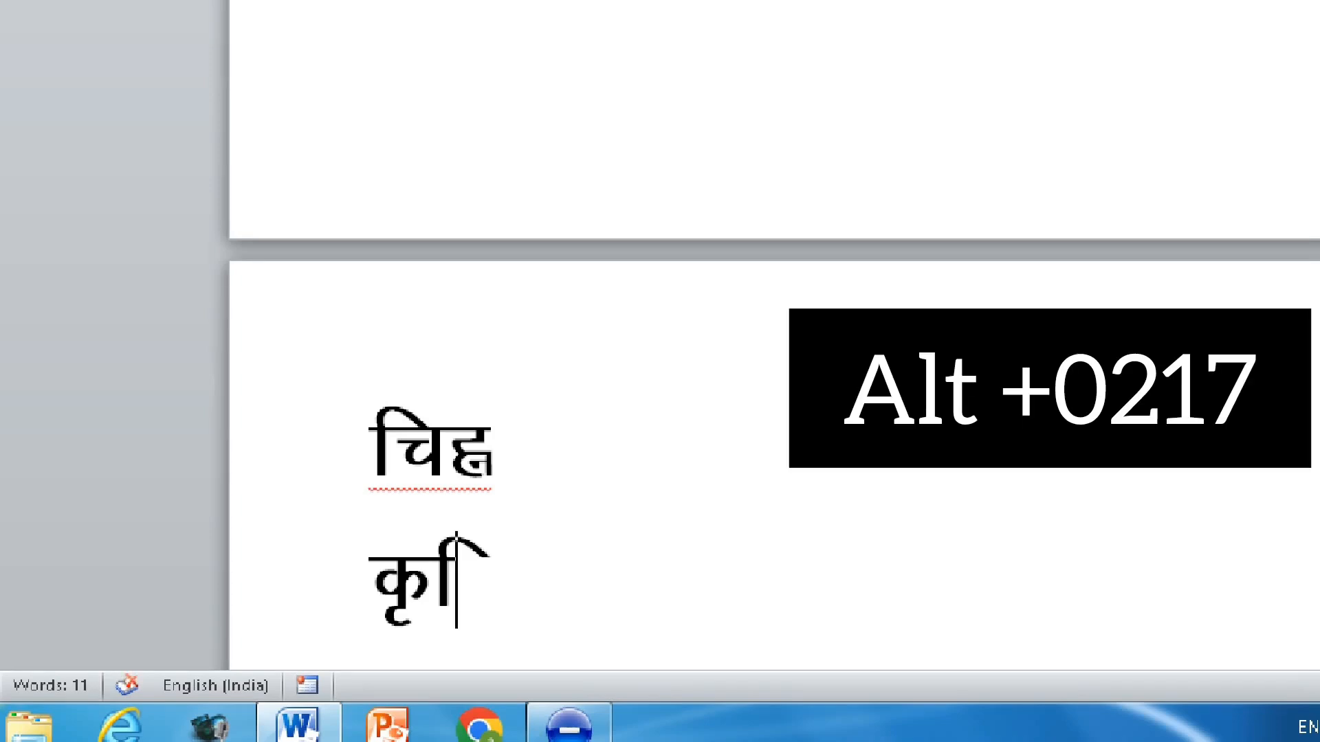
pyautogui.write('त')
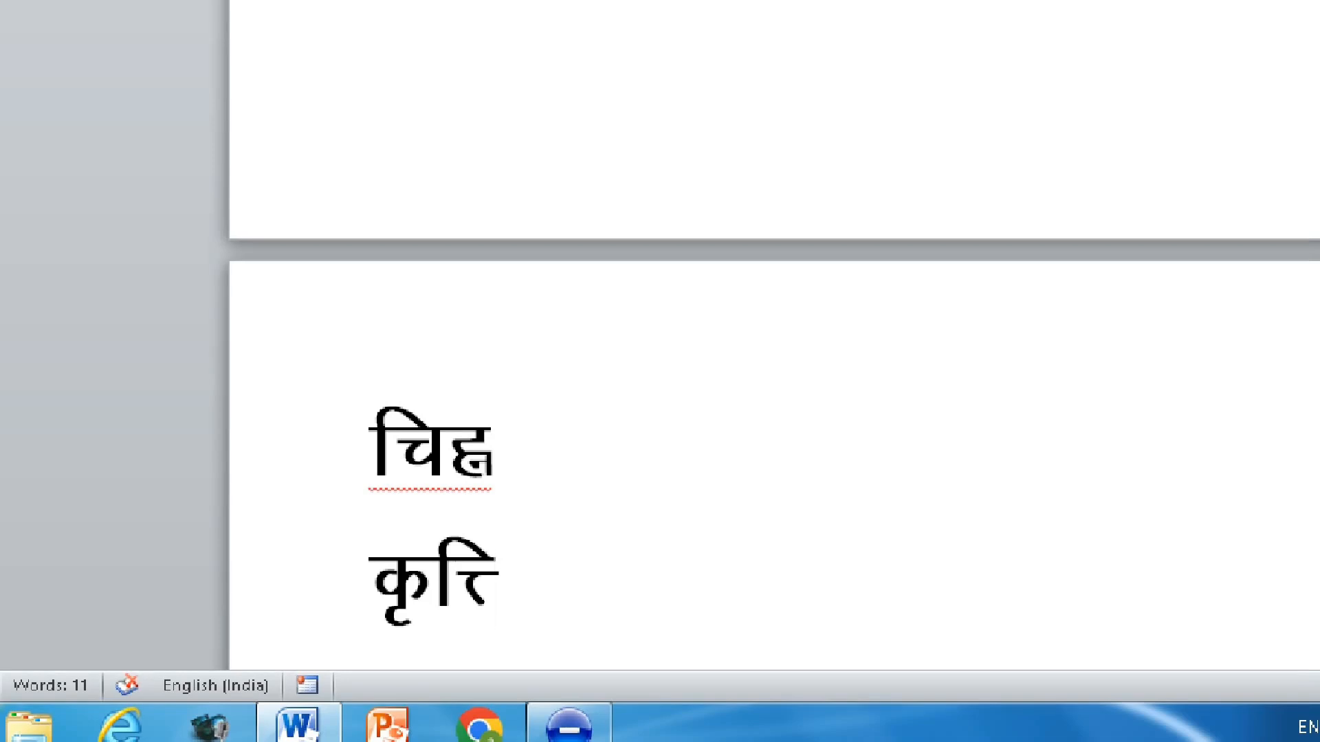
pyautogui.write('का')
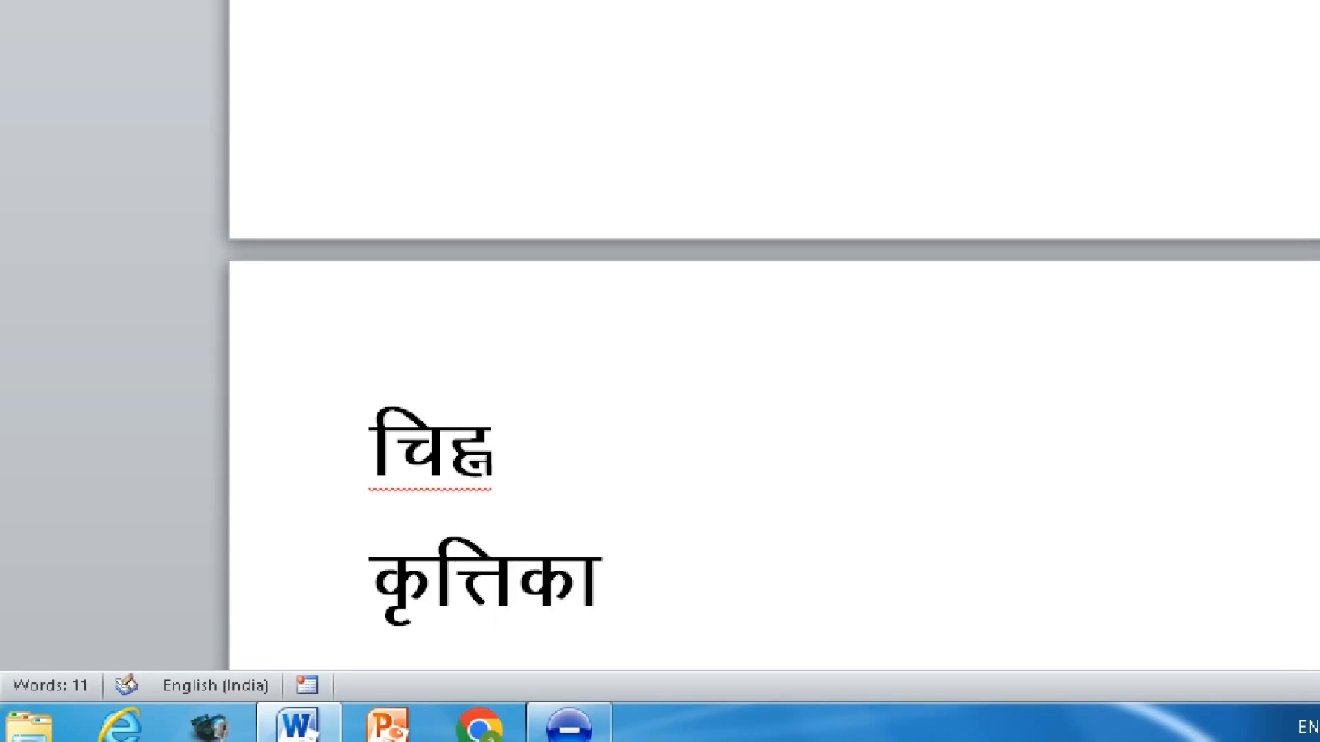